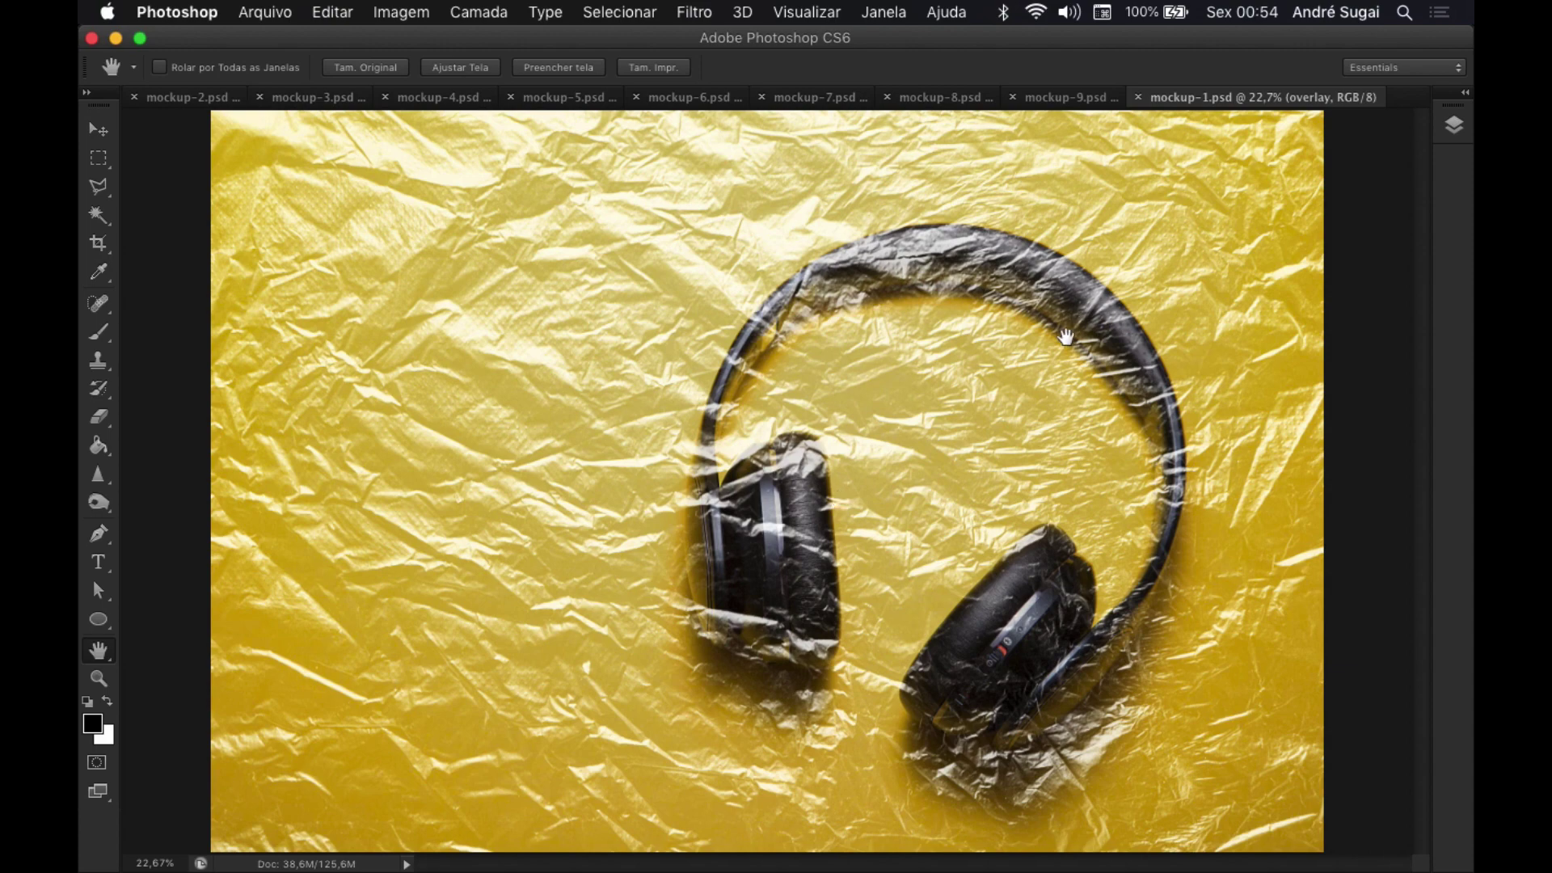
- Toggle the plastic overlay group's visibility to check it, then edit the change design smart object
left_click(1453, 123)
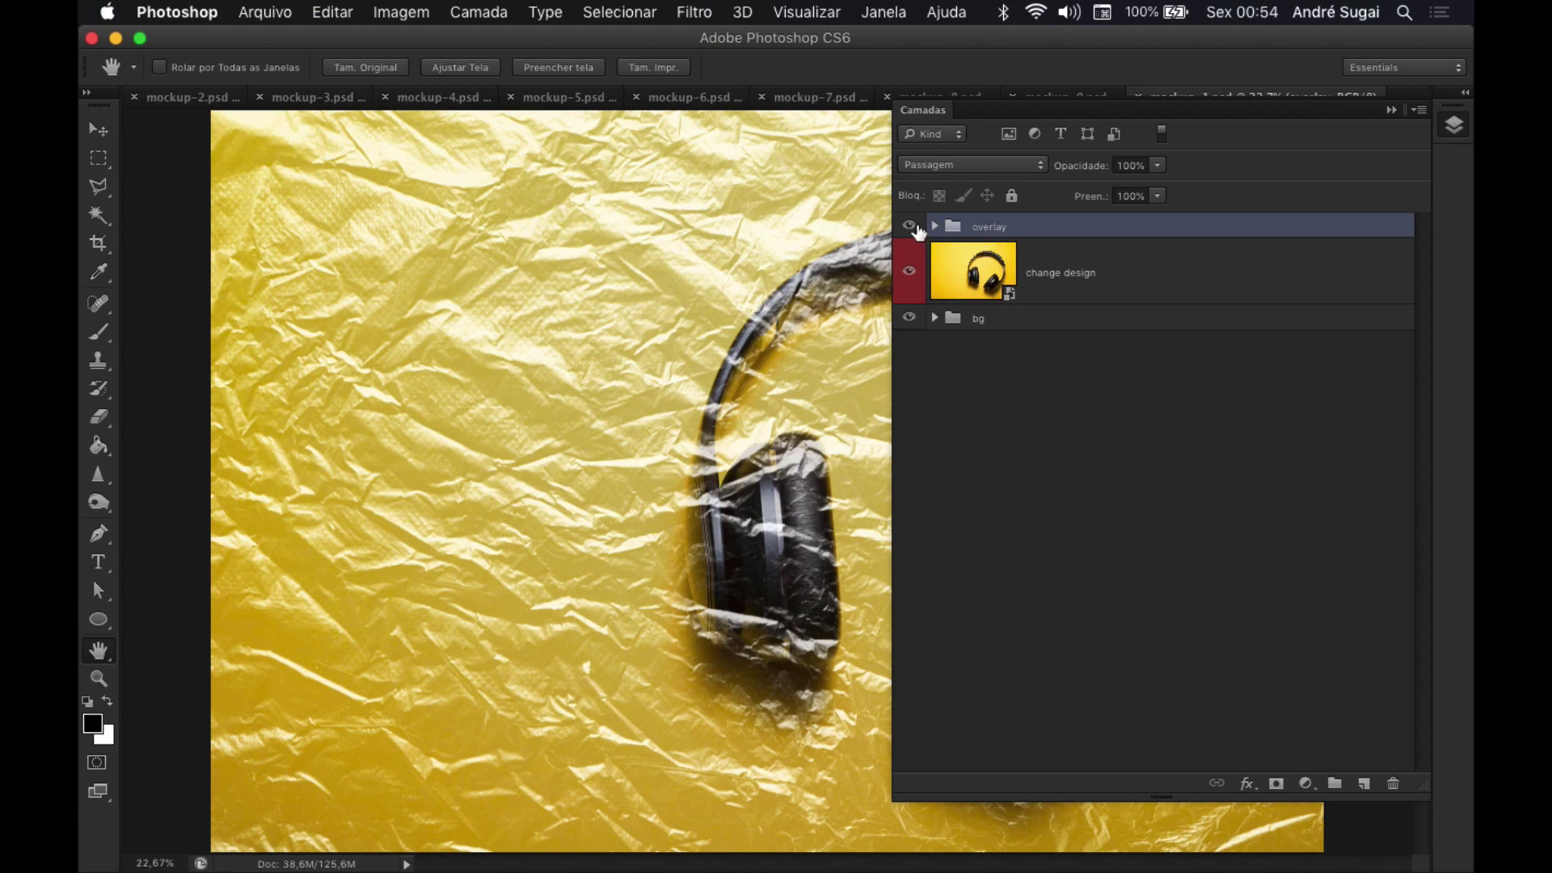
left_click(910, 226)
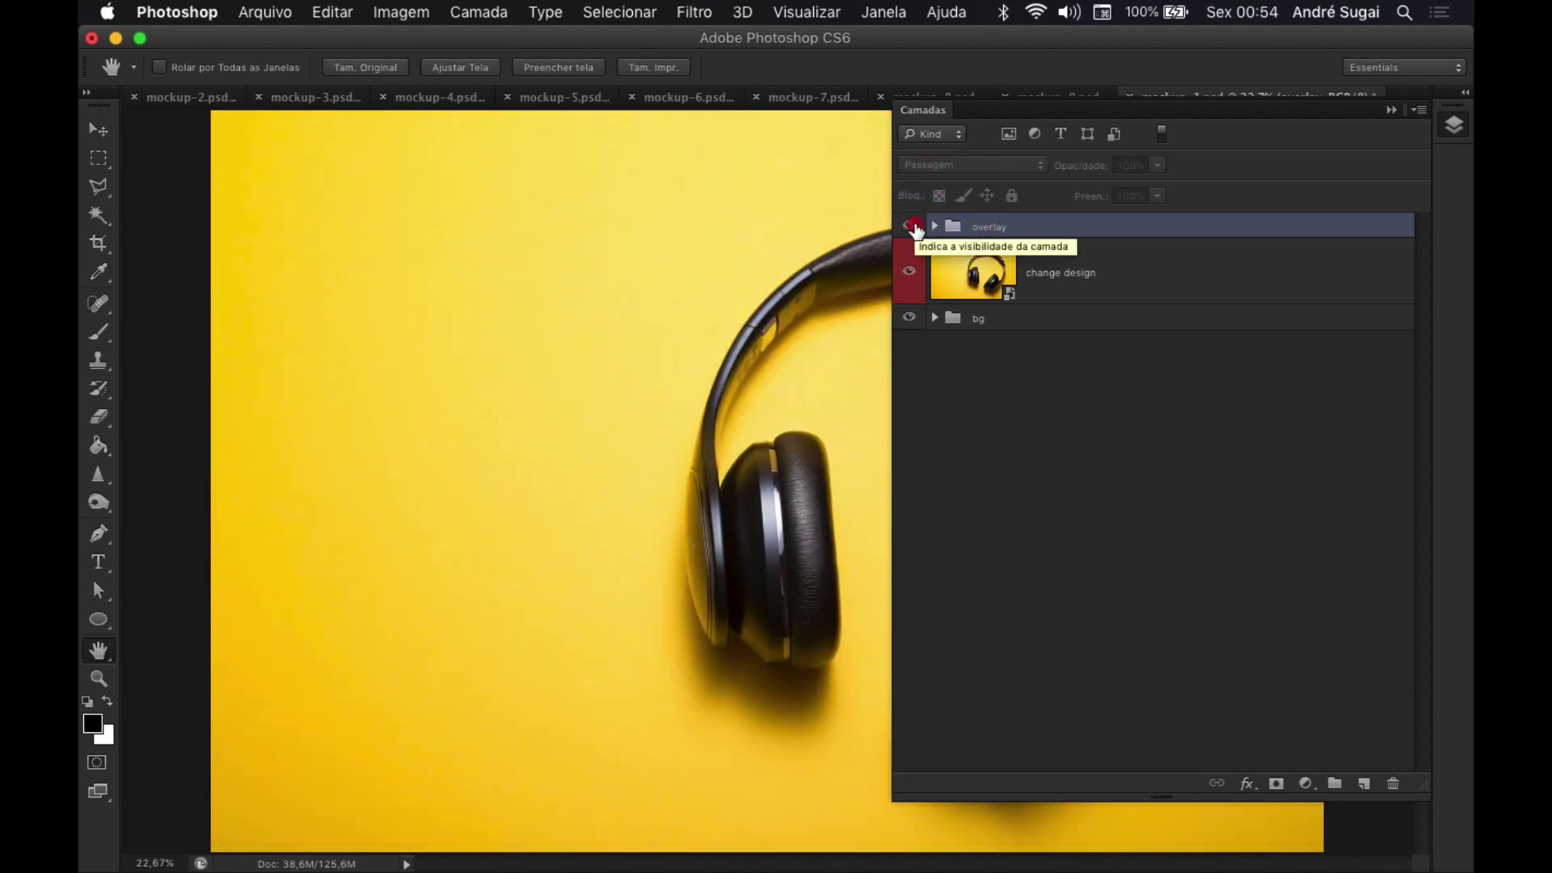
left_click(910, 226)
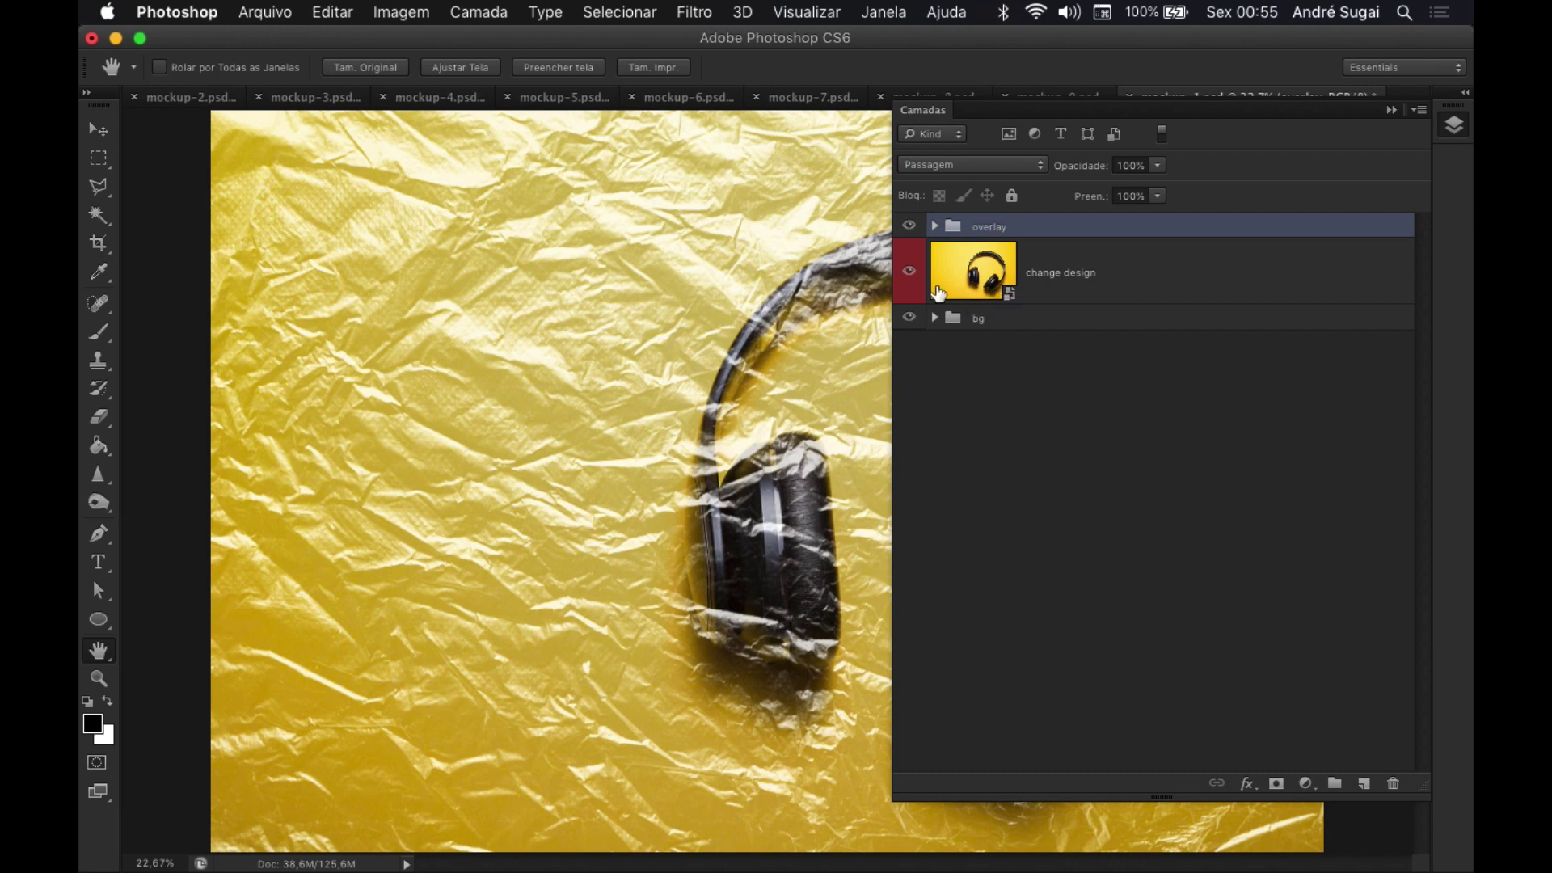
double_click(978, 273)
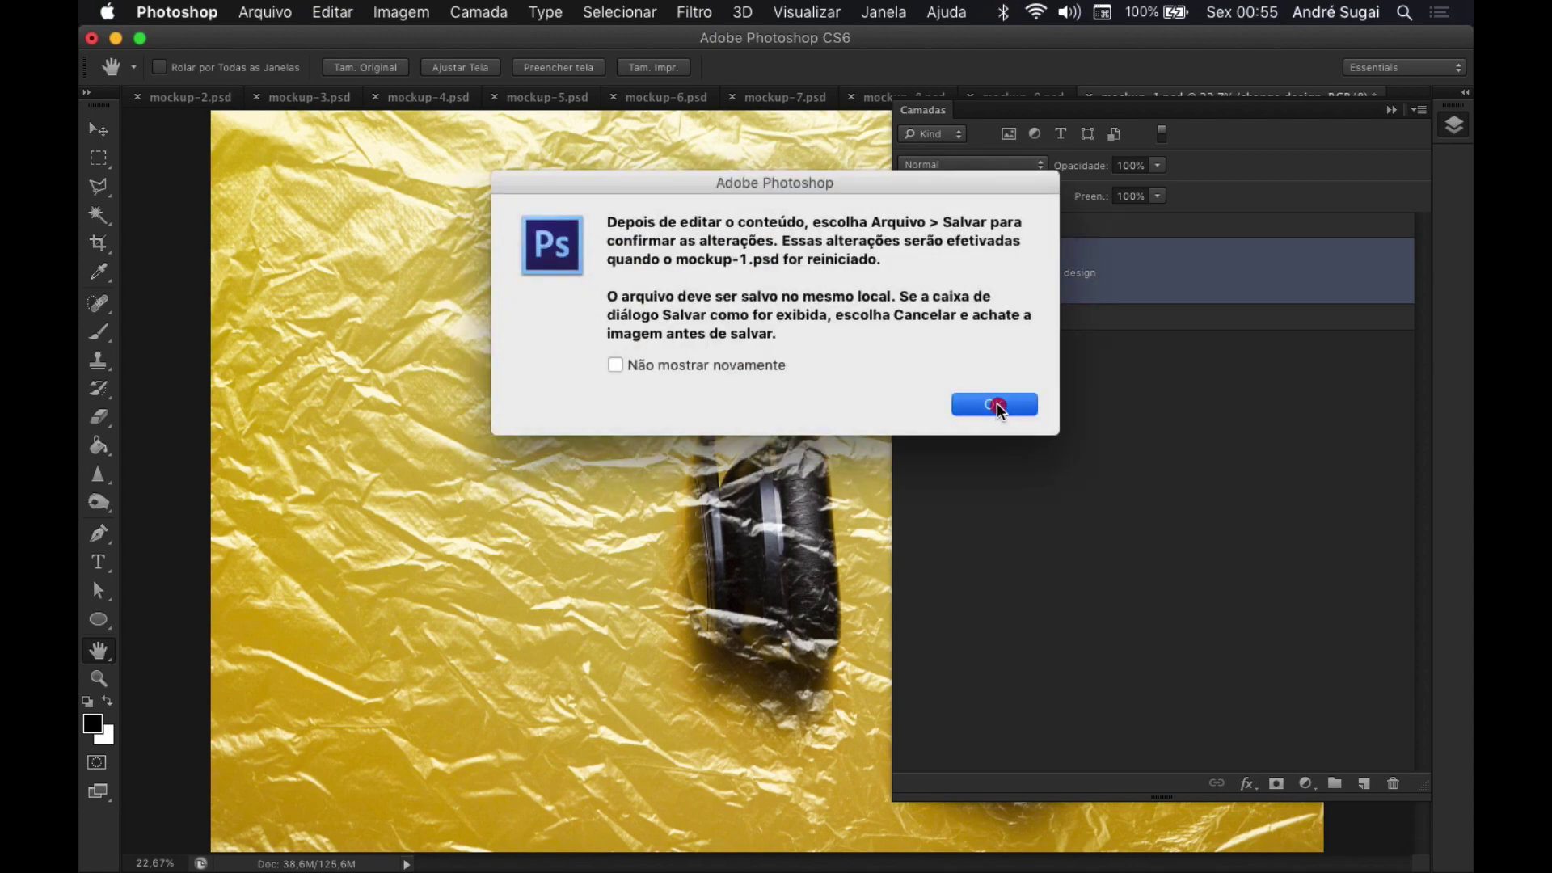
- Place the sam-burriss red-and-blue portrait JPG from Download de Imagens into the smart object
left_click(999, 405)
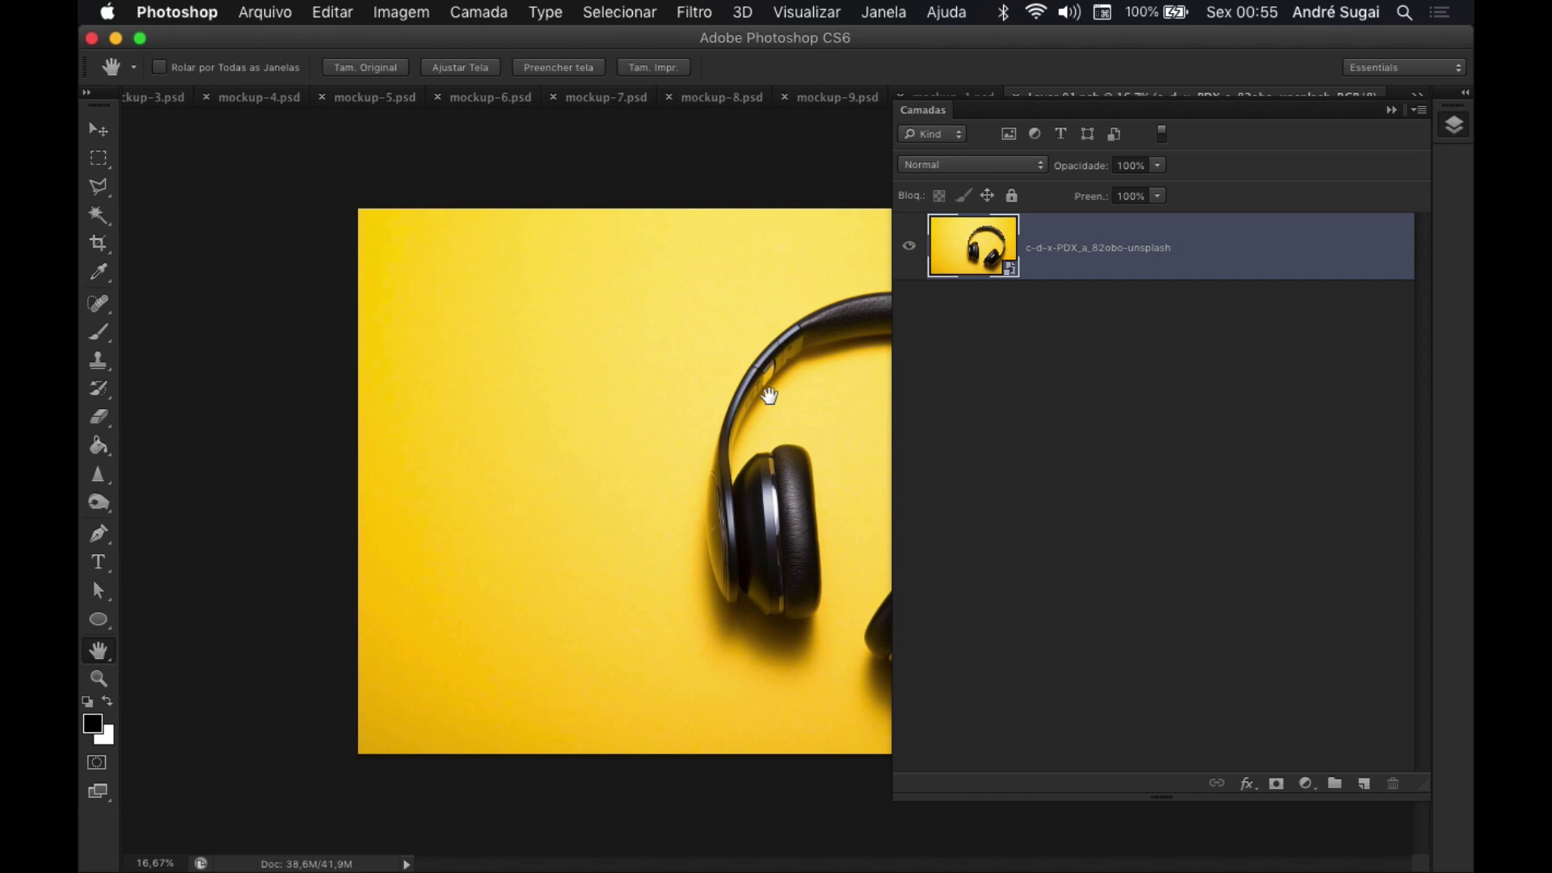
left_click(273, 11)
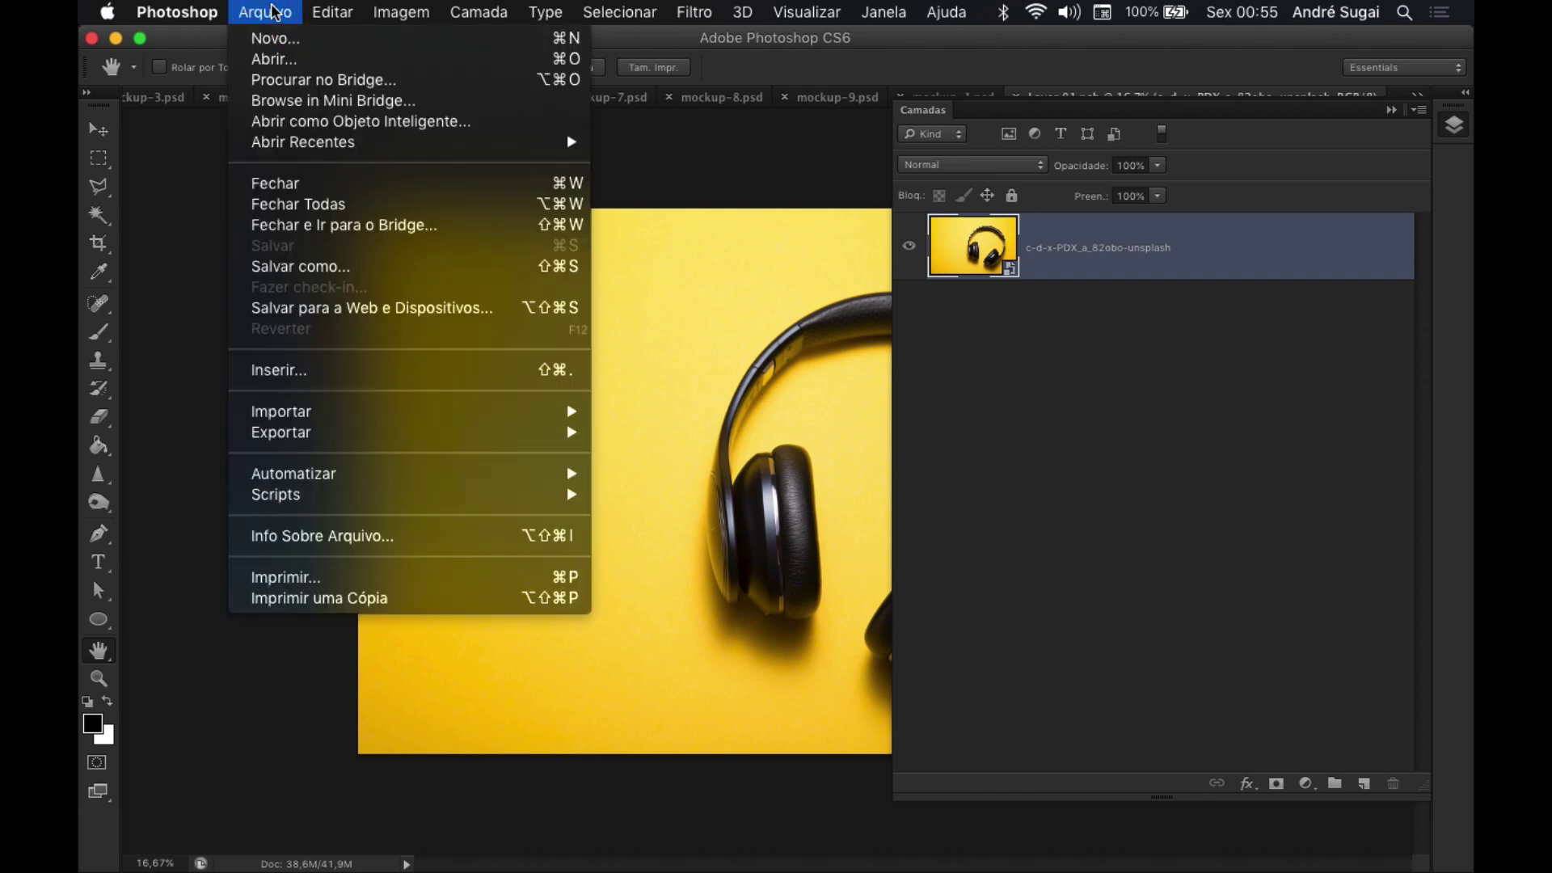
left_click(323, 372)
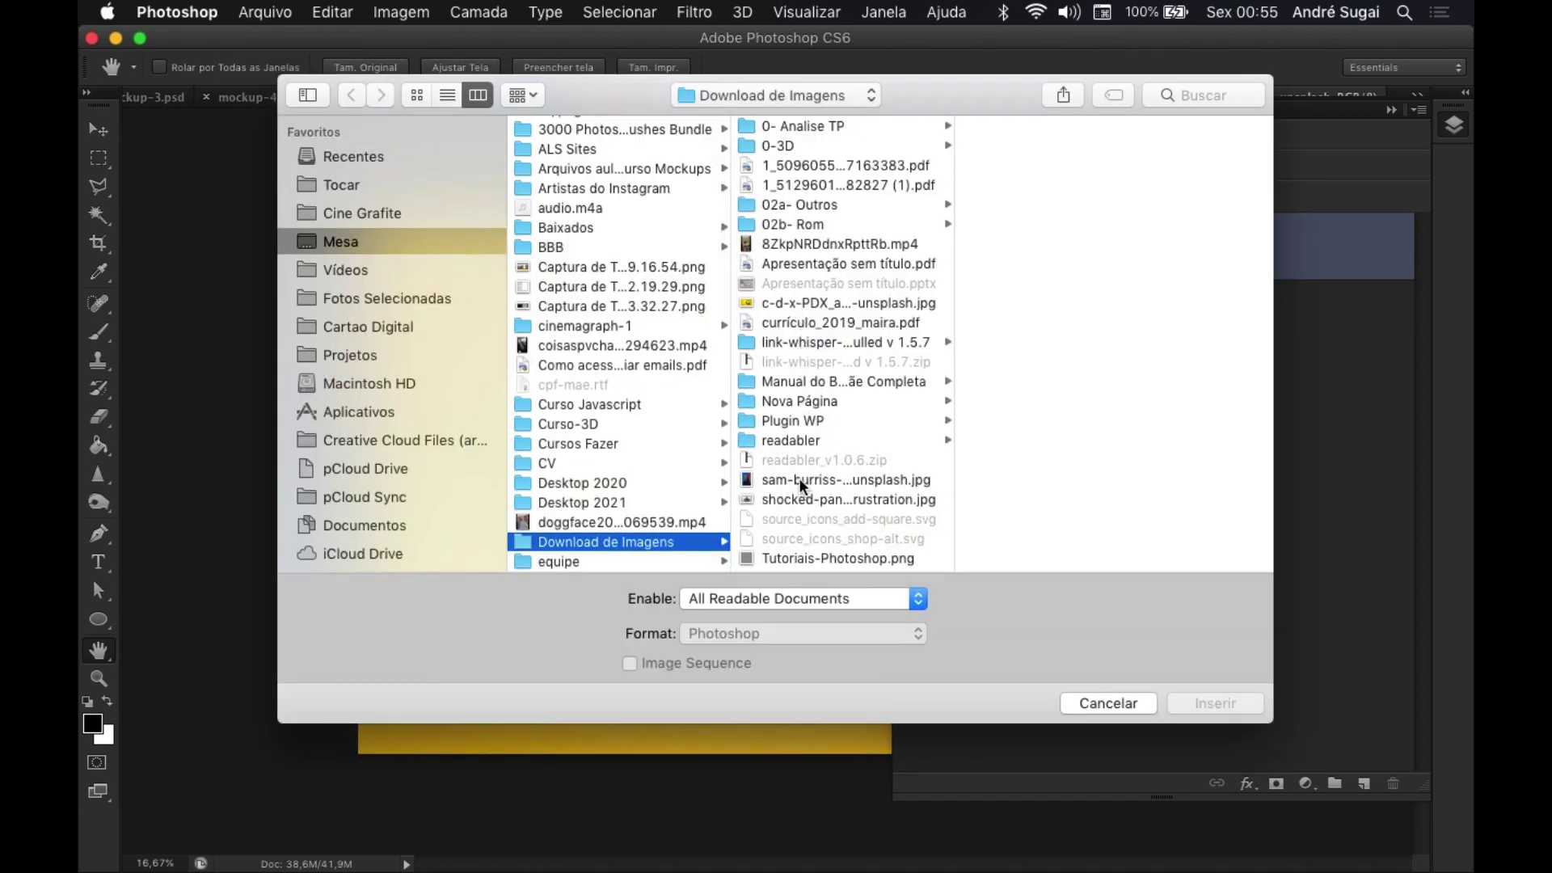
left_click(790, 497)
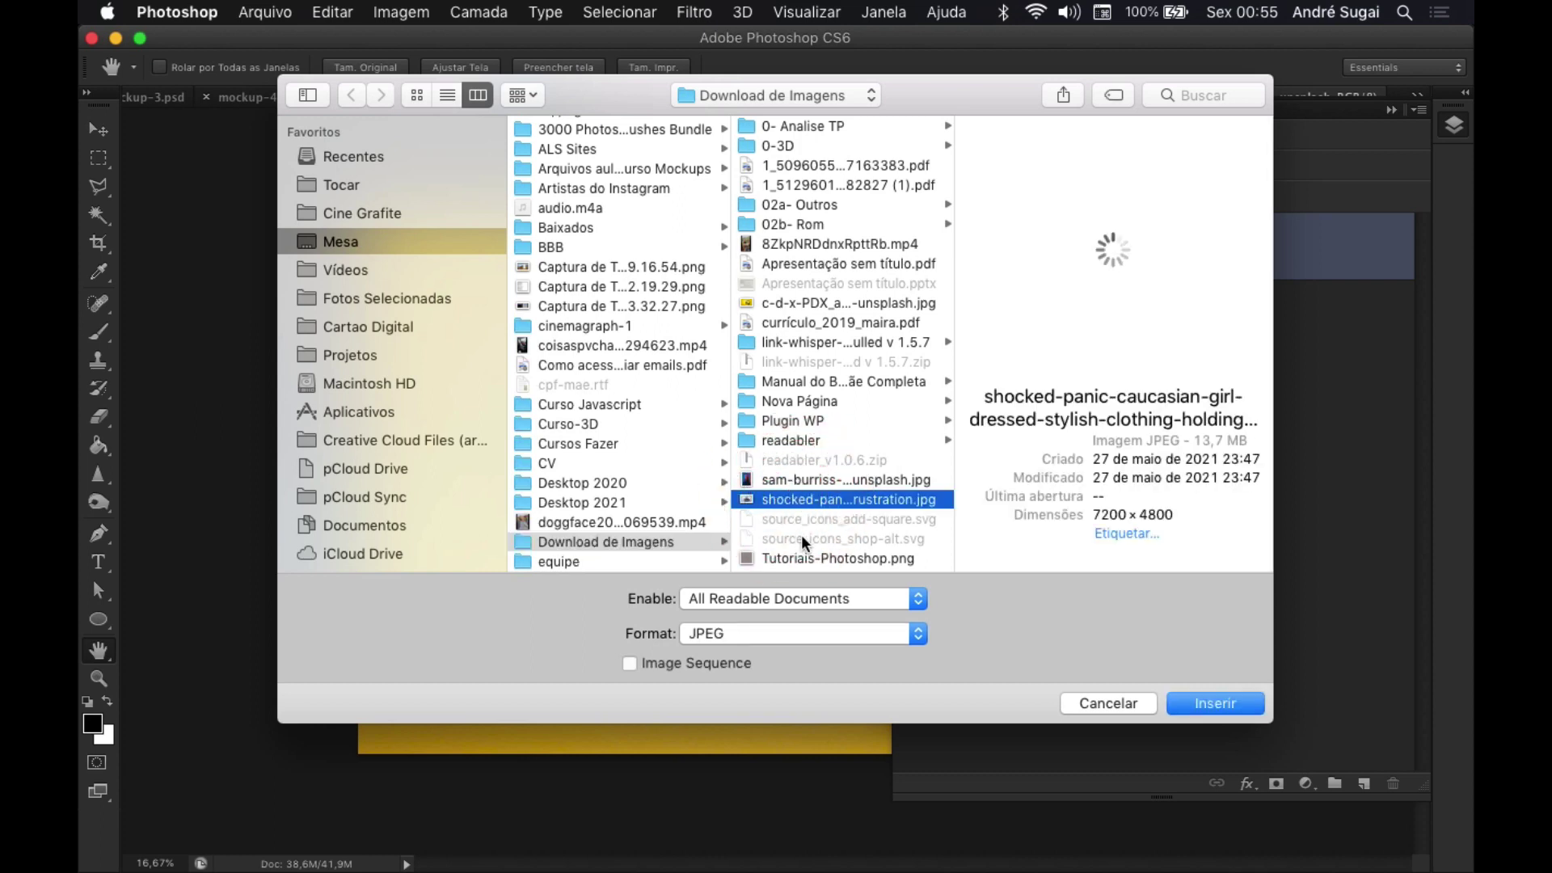
left_click(795, 557)
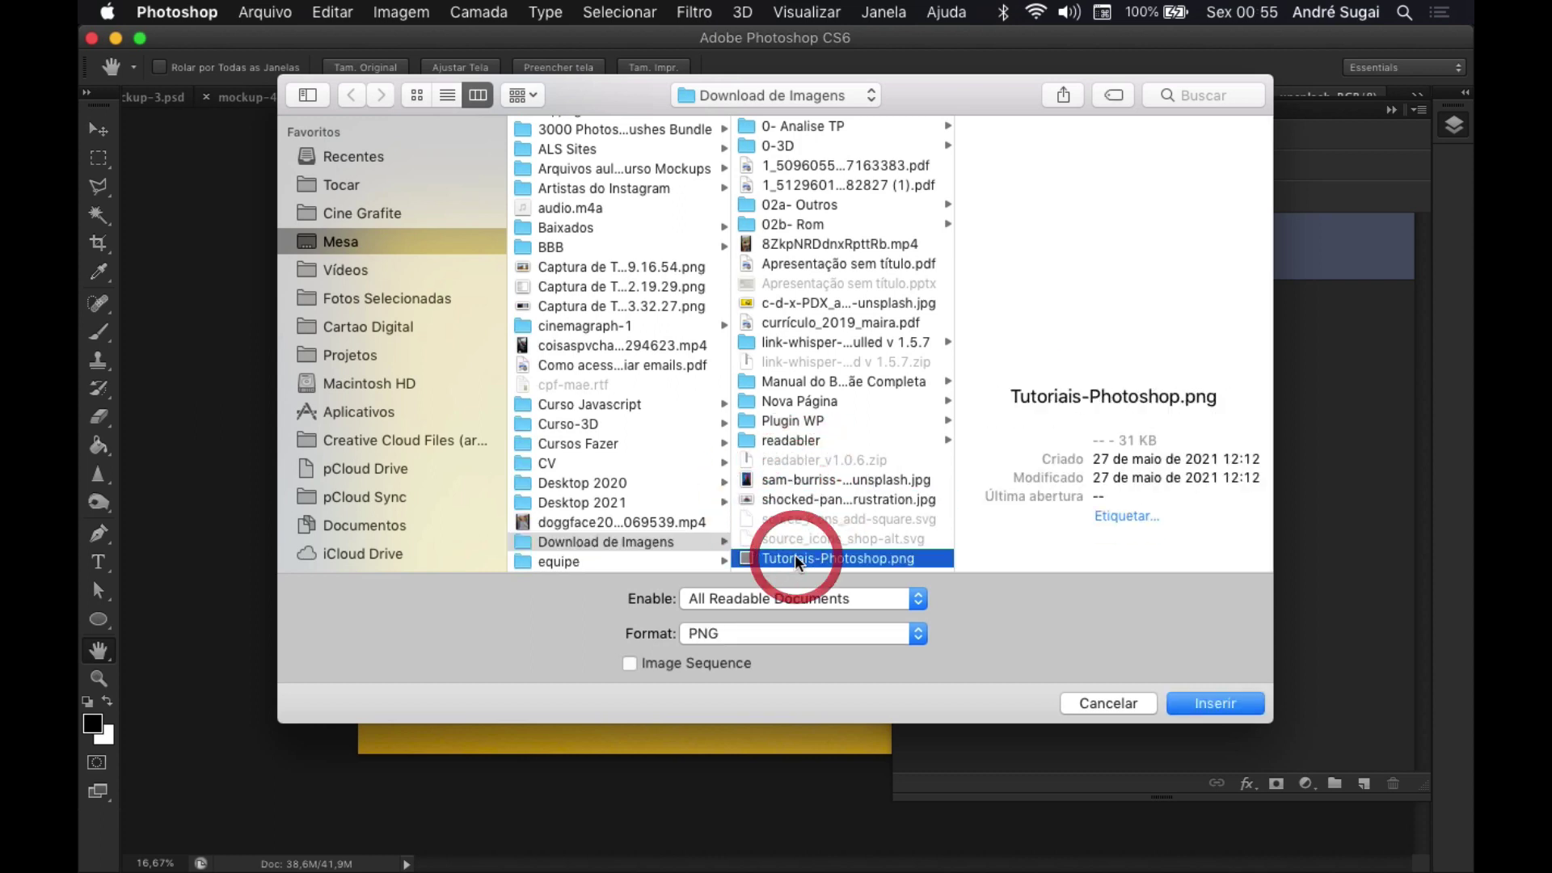
left_click(782, 480)
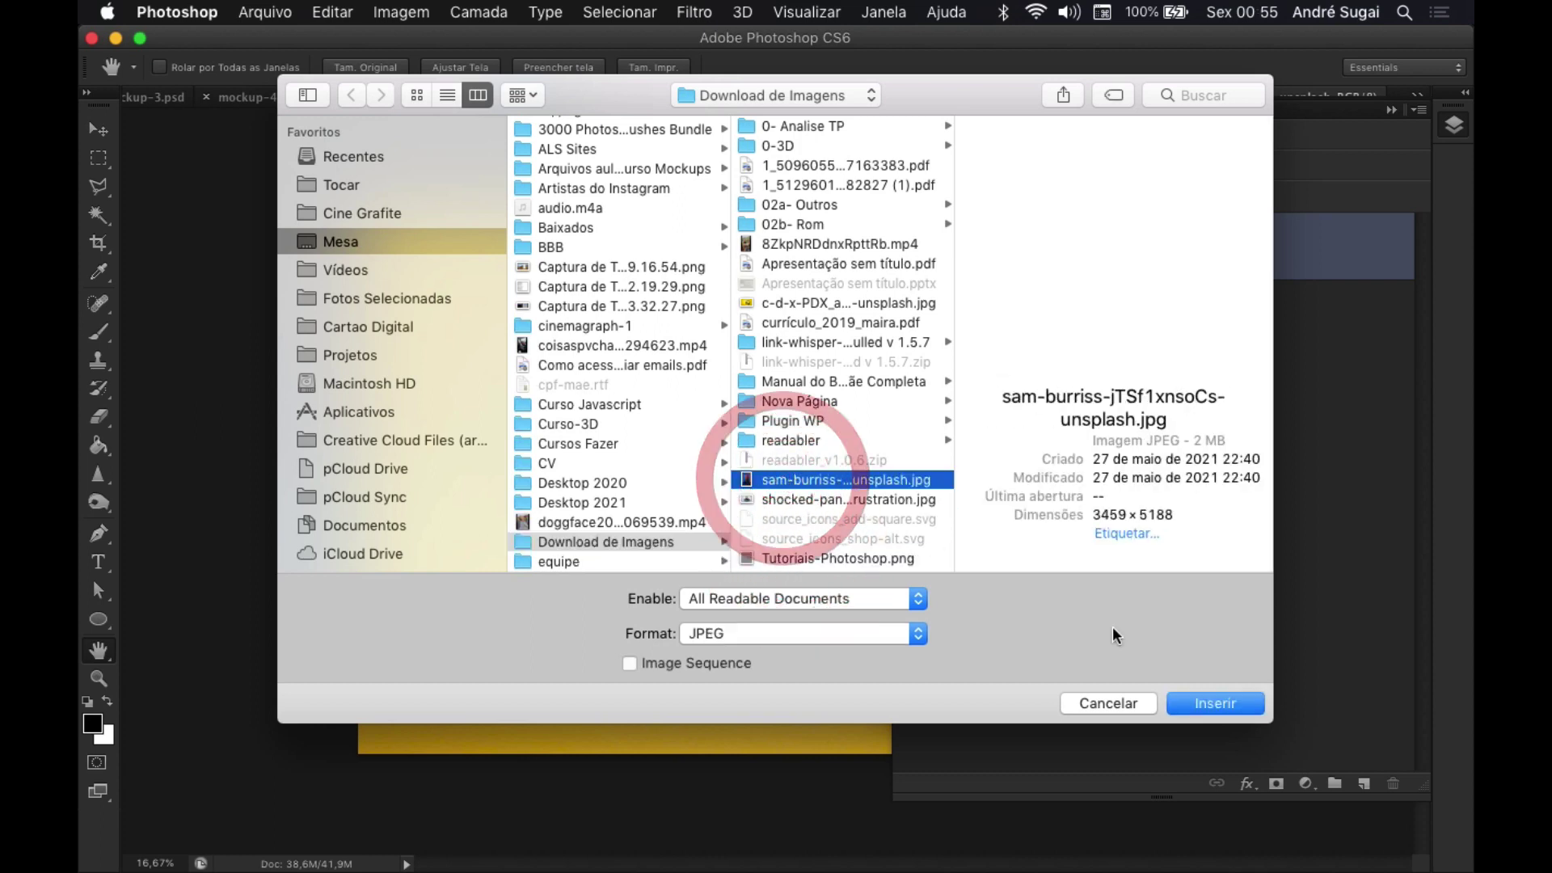
left_click(1188, 704)
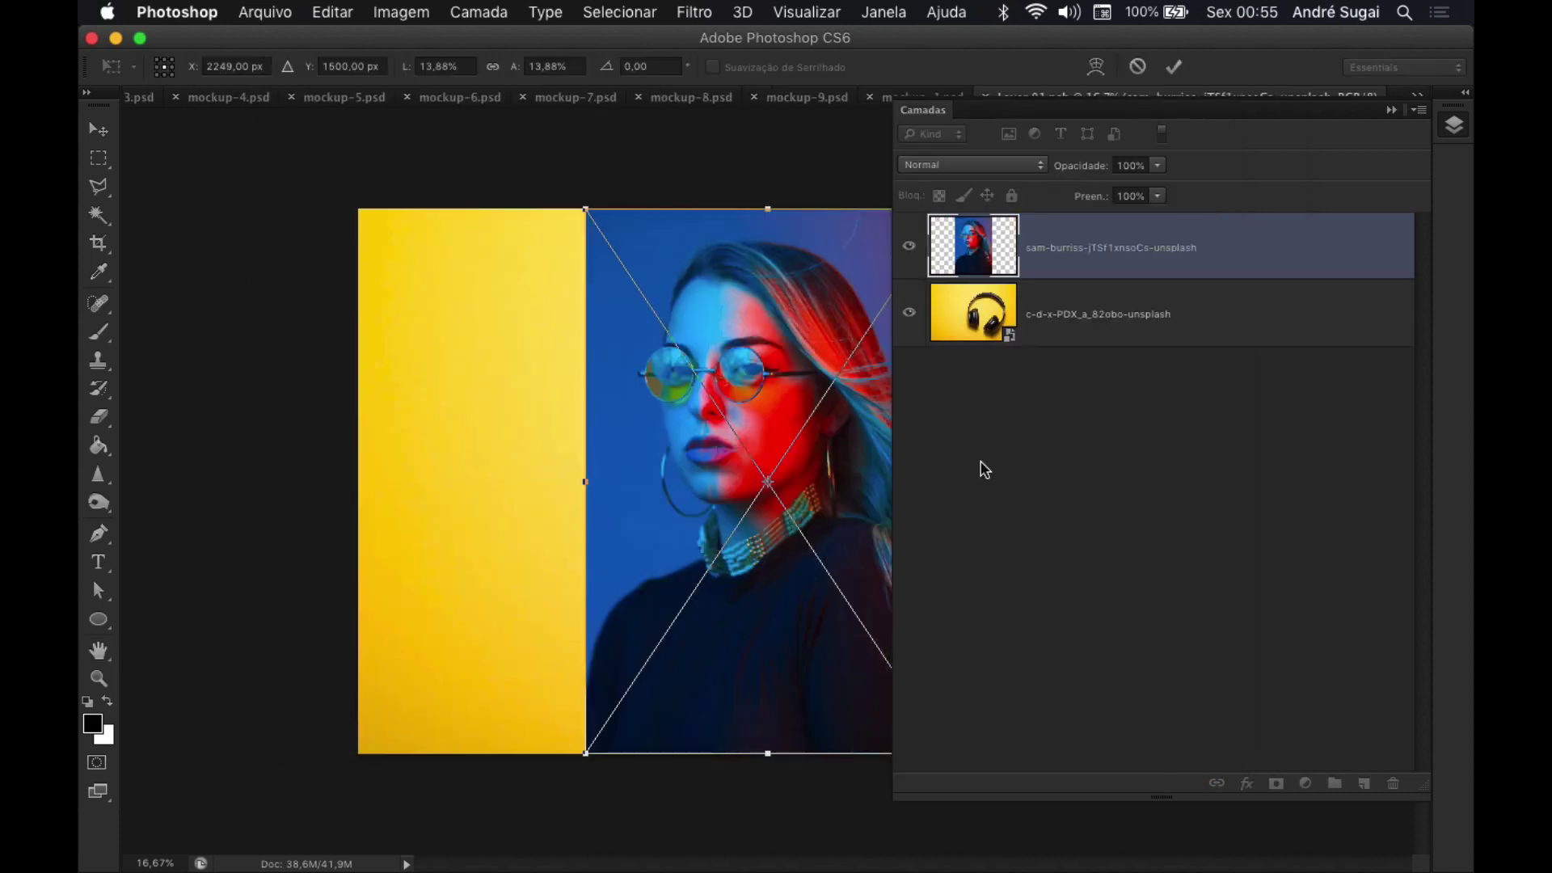
- Scale and shift the portrait to cover the canvas, commit it, and close Layer 01.psb
key("super+minus")
key("super+minus")
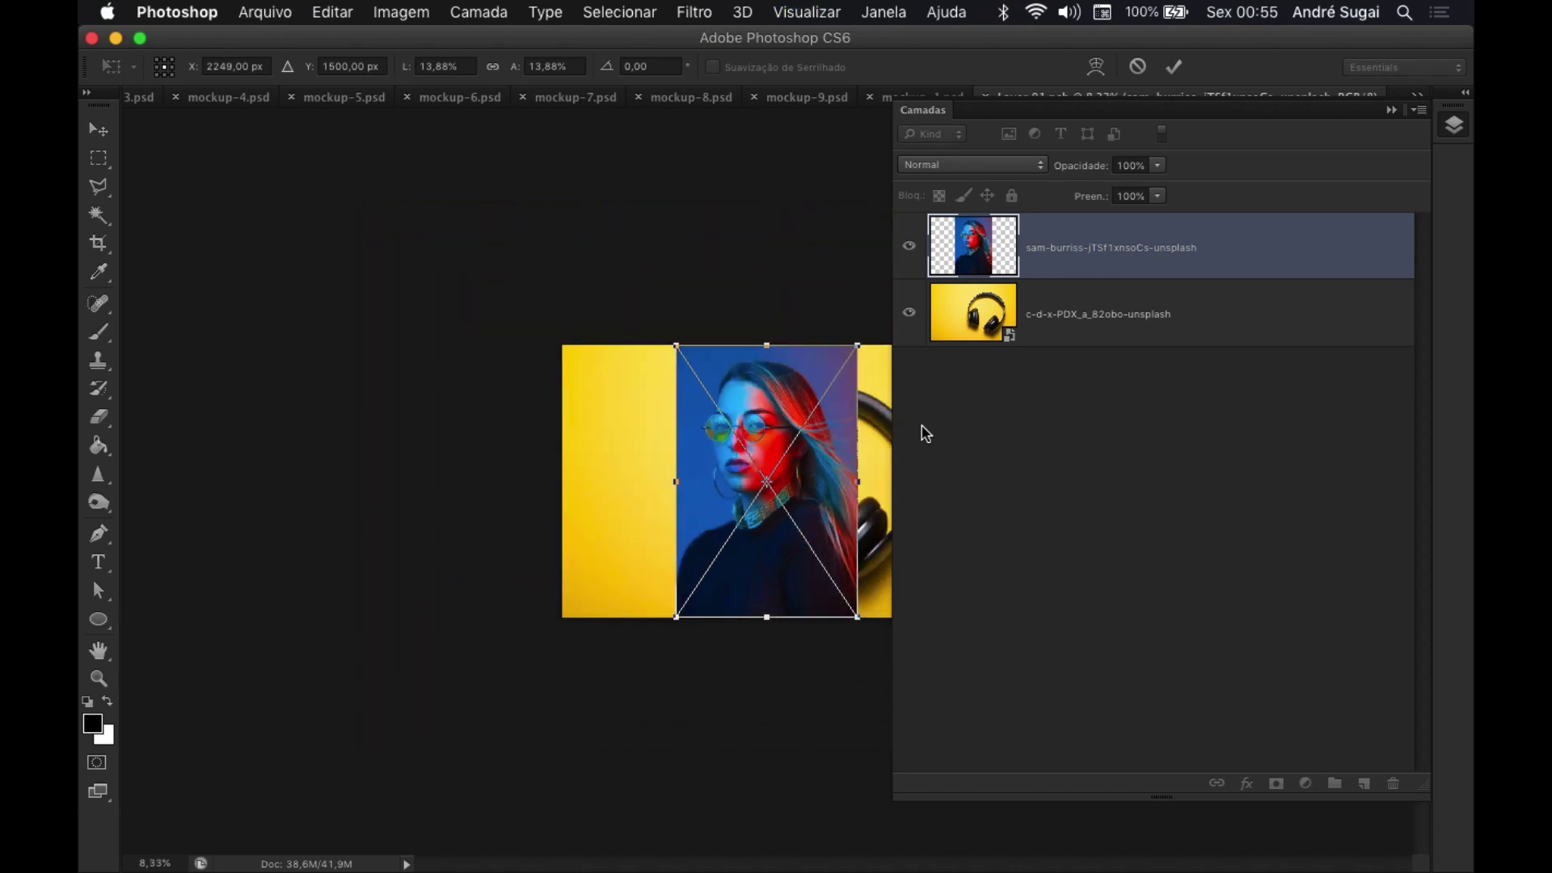
key("super+minus")
key("super+minus")
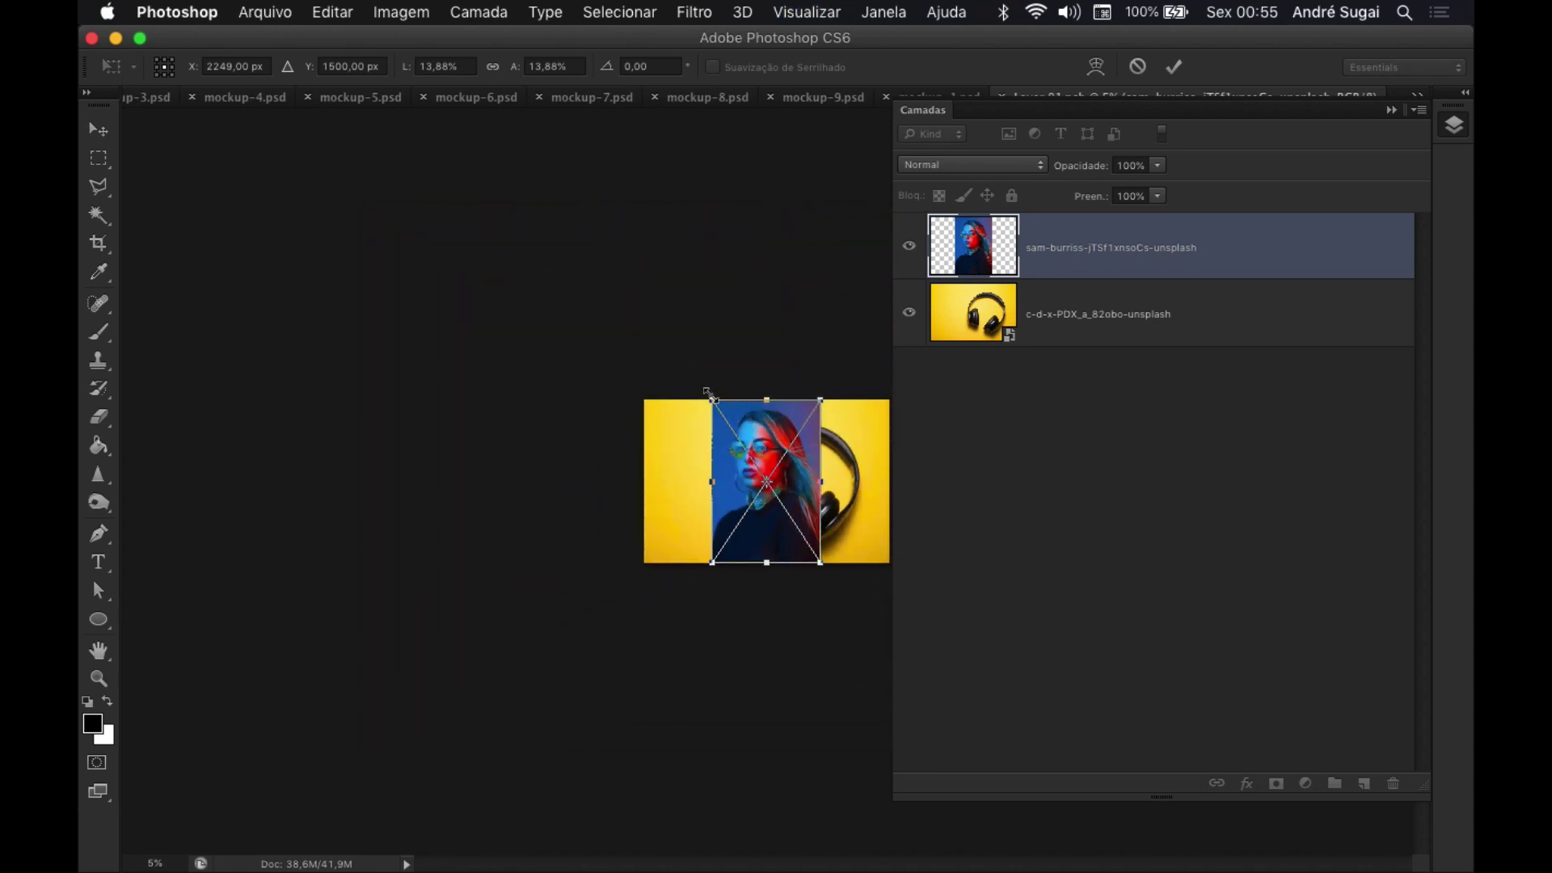
left_click_drag(714, 402, 589, 288)
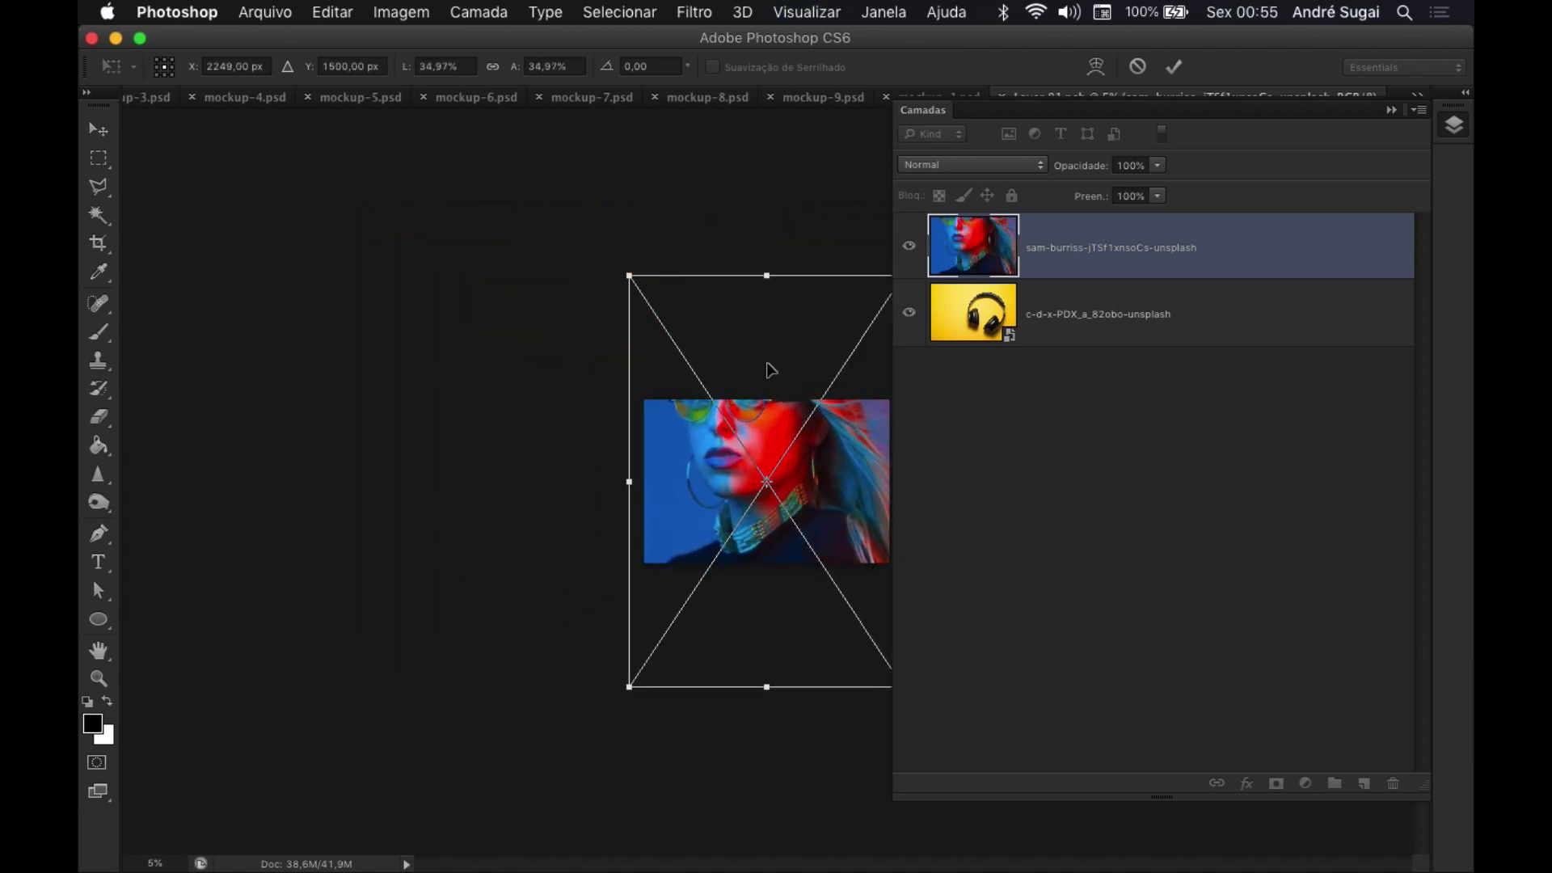
left_click_drag(767, 368, 766, 431)
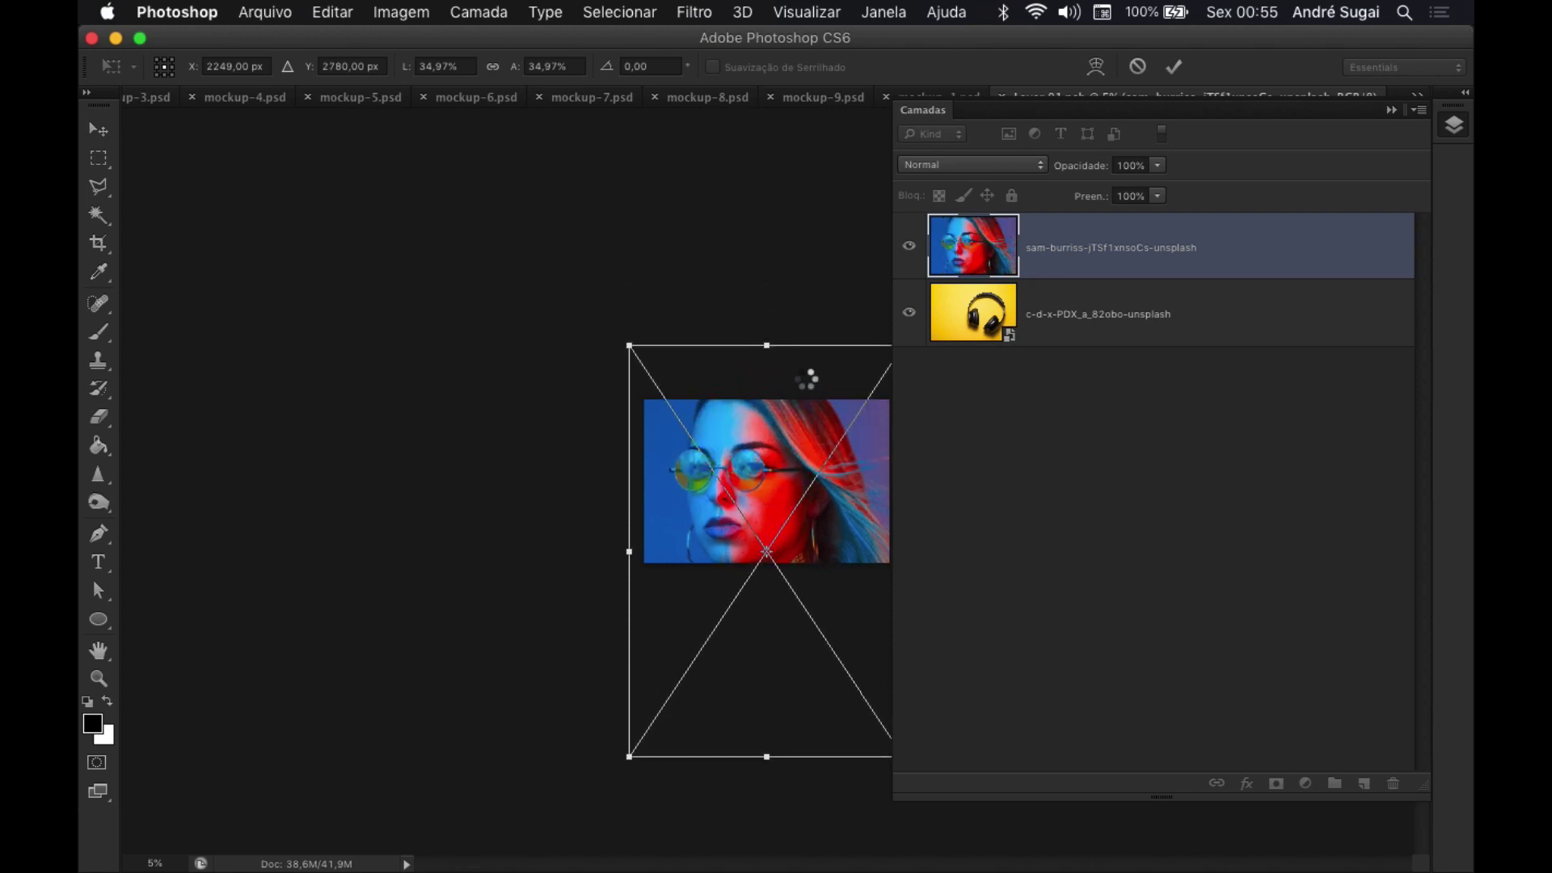
key("Return")
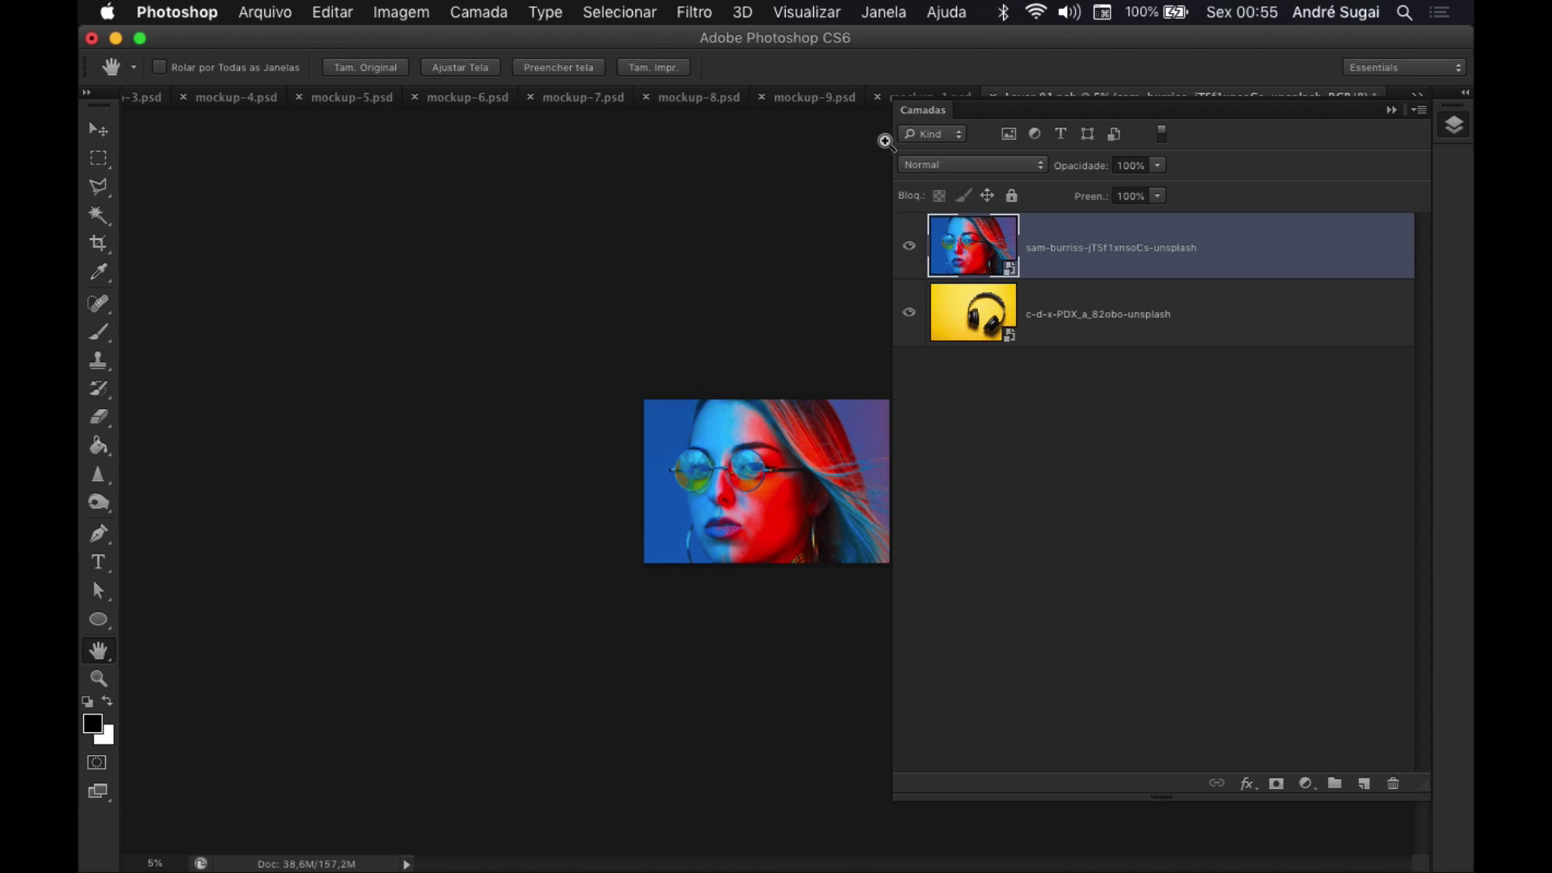
key("super+w")
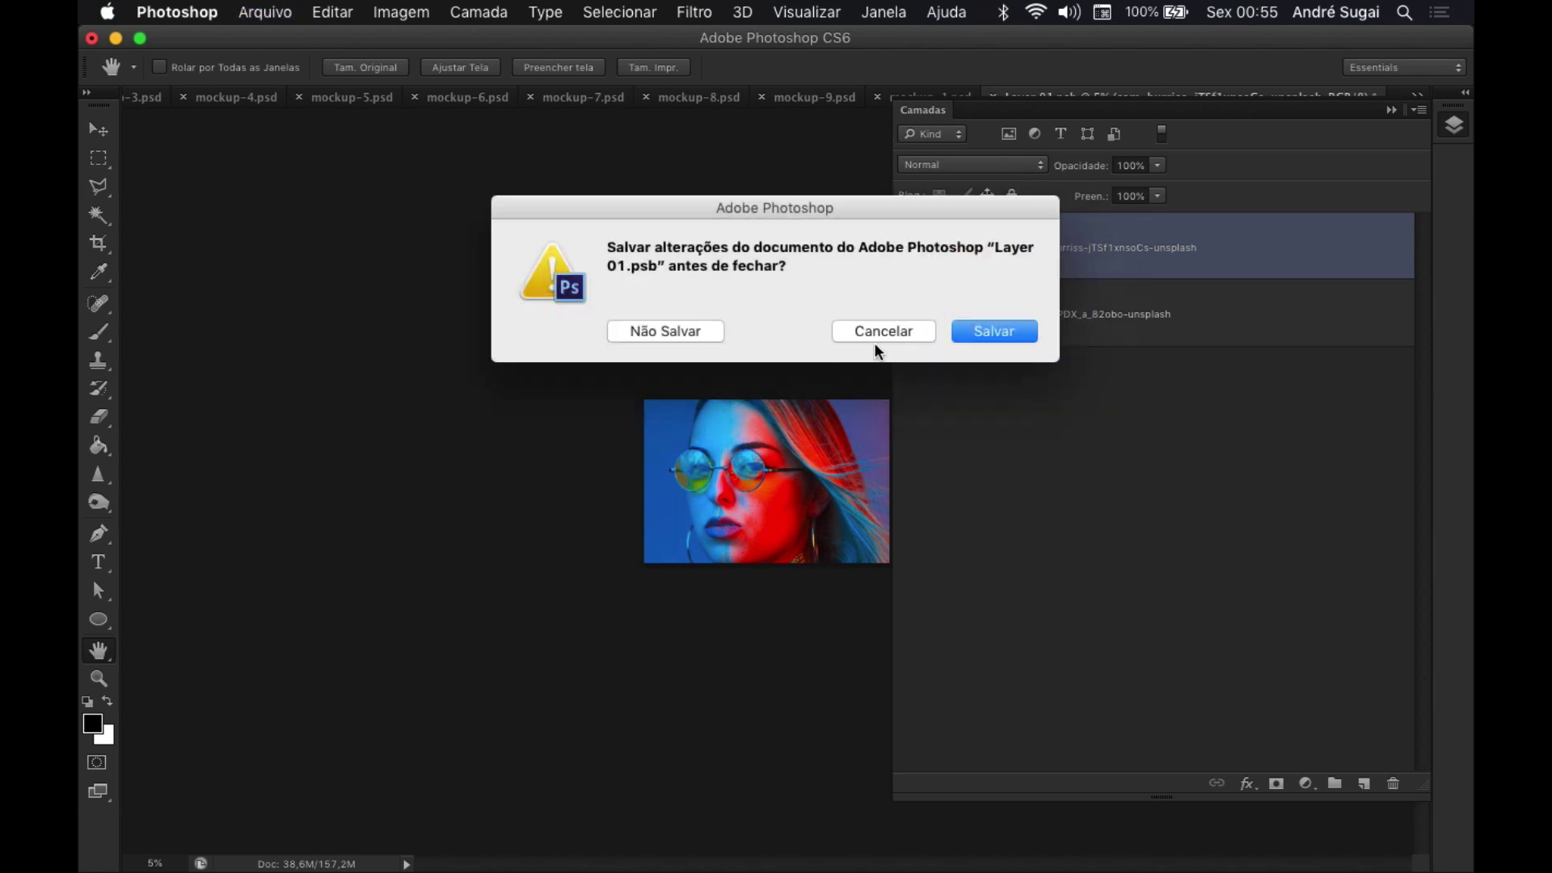
- Save the smart object changes and view the whole updated mockup-1.psd with the panel collapsed
left_click(994, 332)
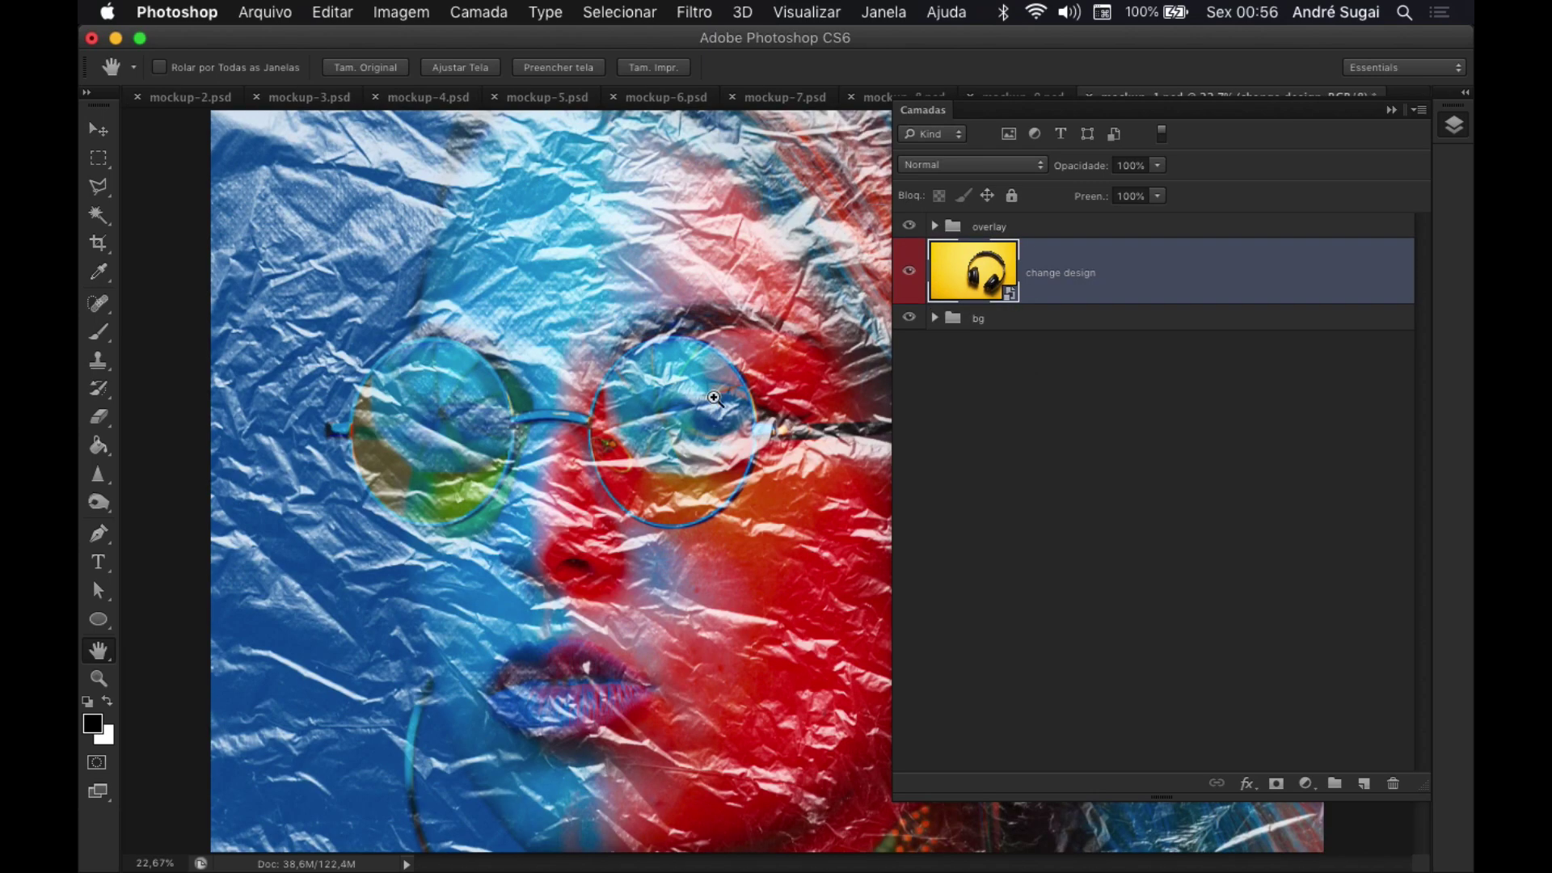
key("super+minus")
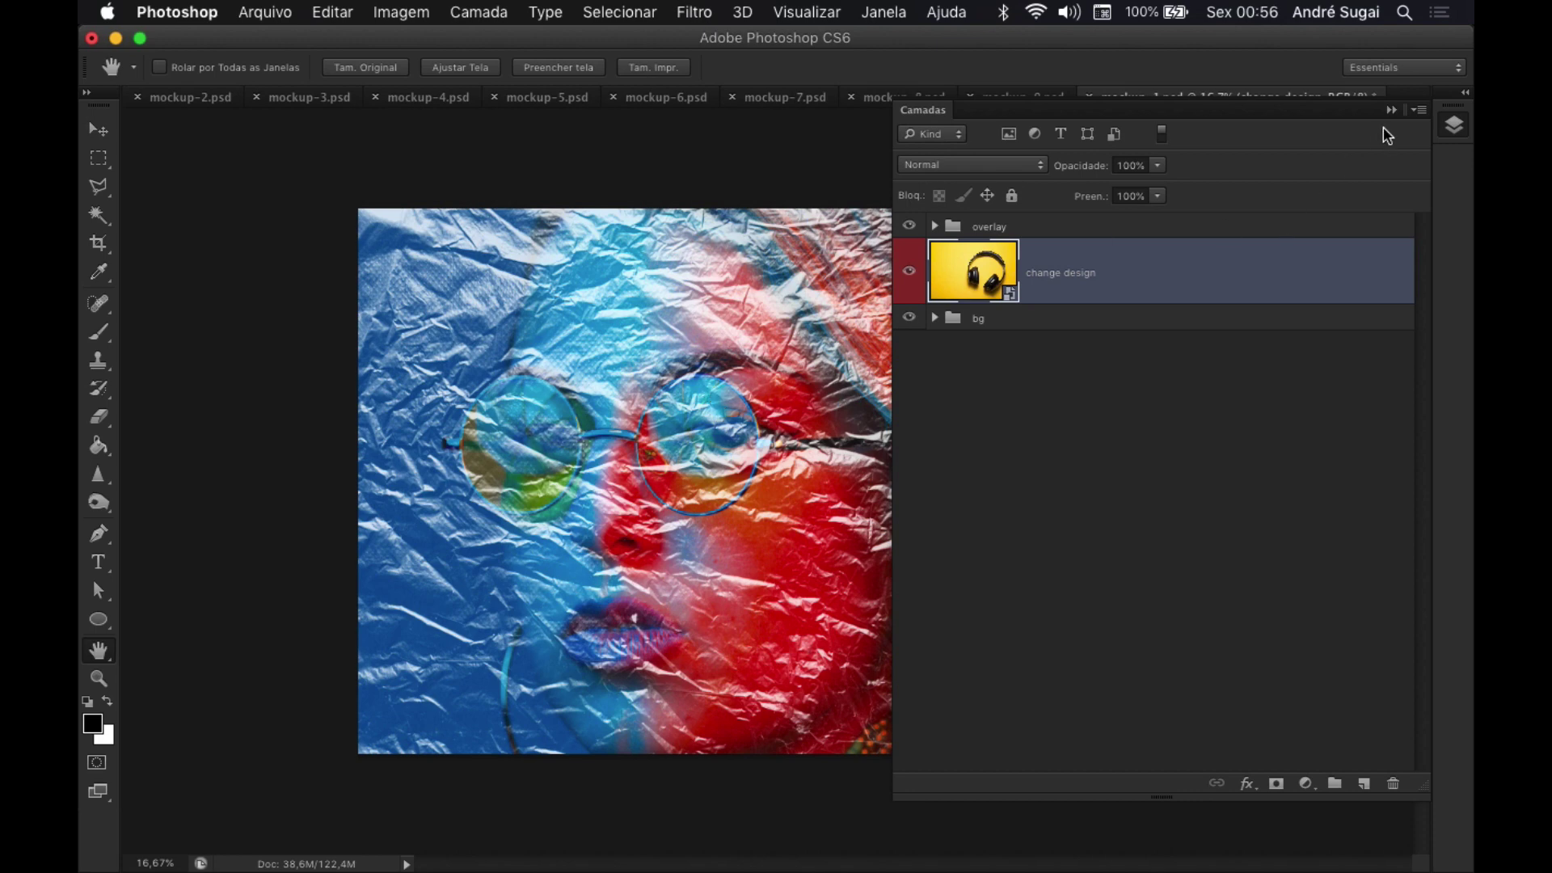
left_click(1391, 110)
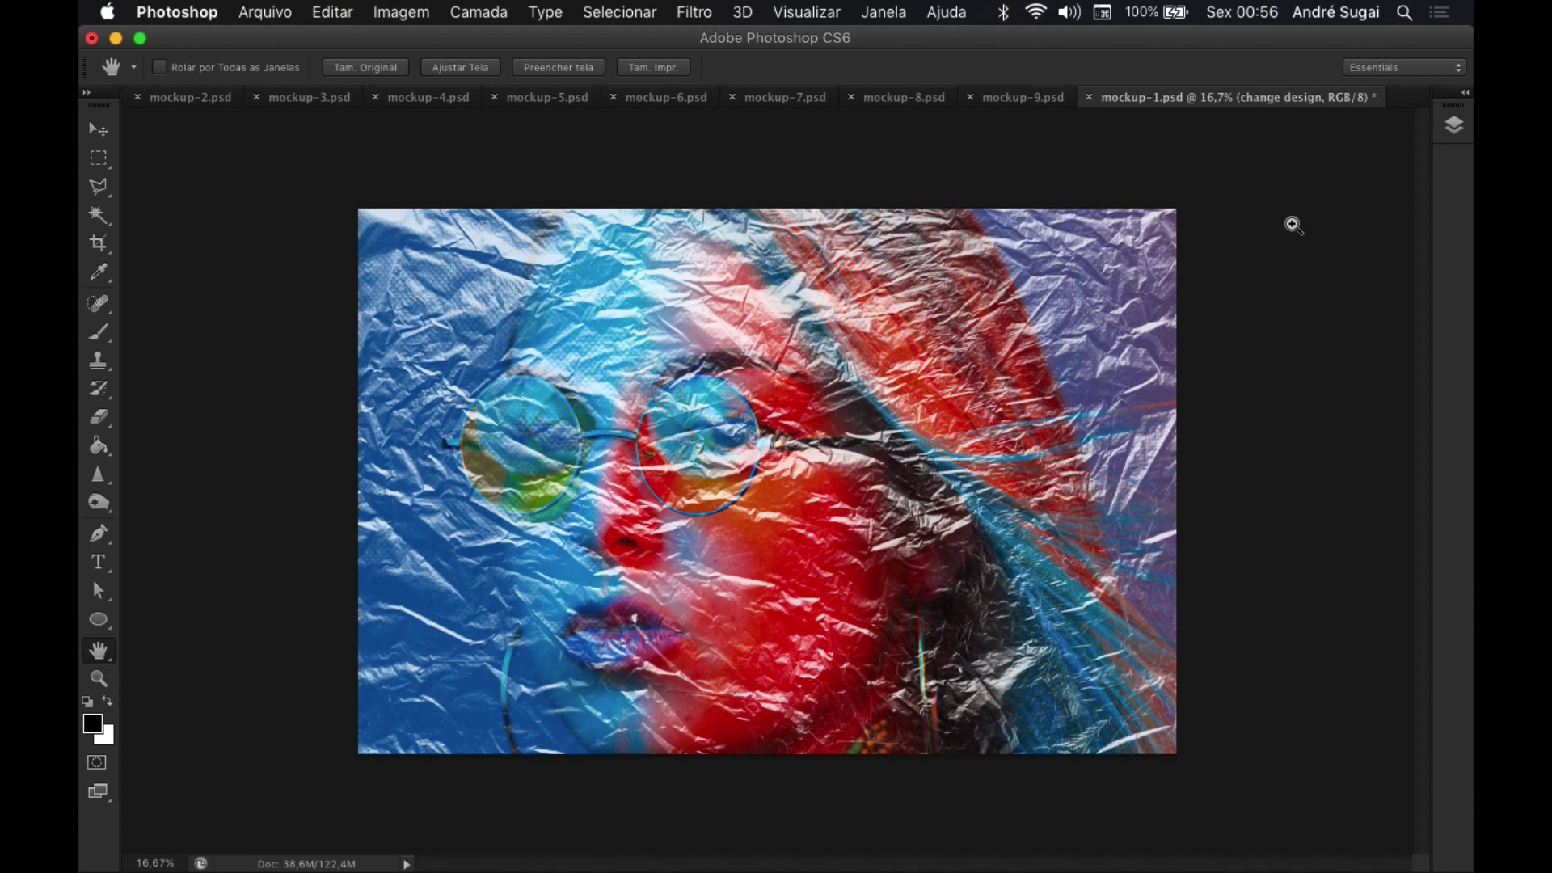
- Cycle once through mockup-2 to mockup-9 and back to the mockup-1.psd portrait
key("ctrl+Tab")
key("ctrl+Tab")
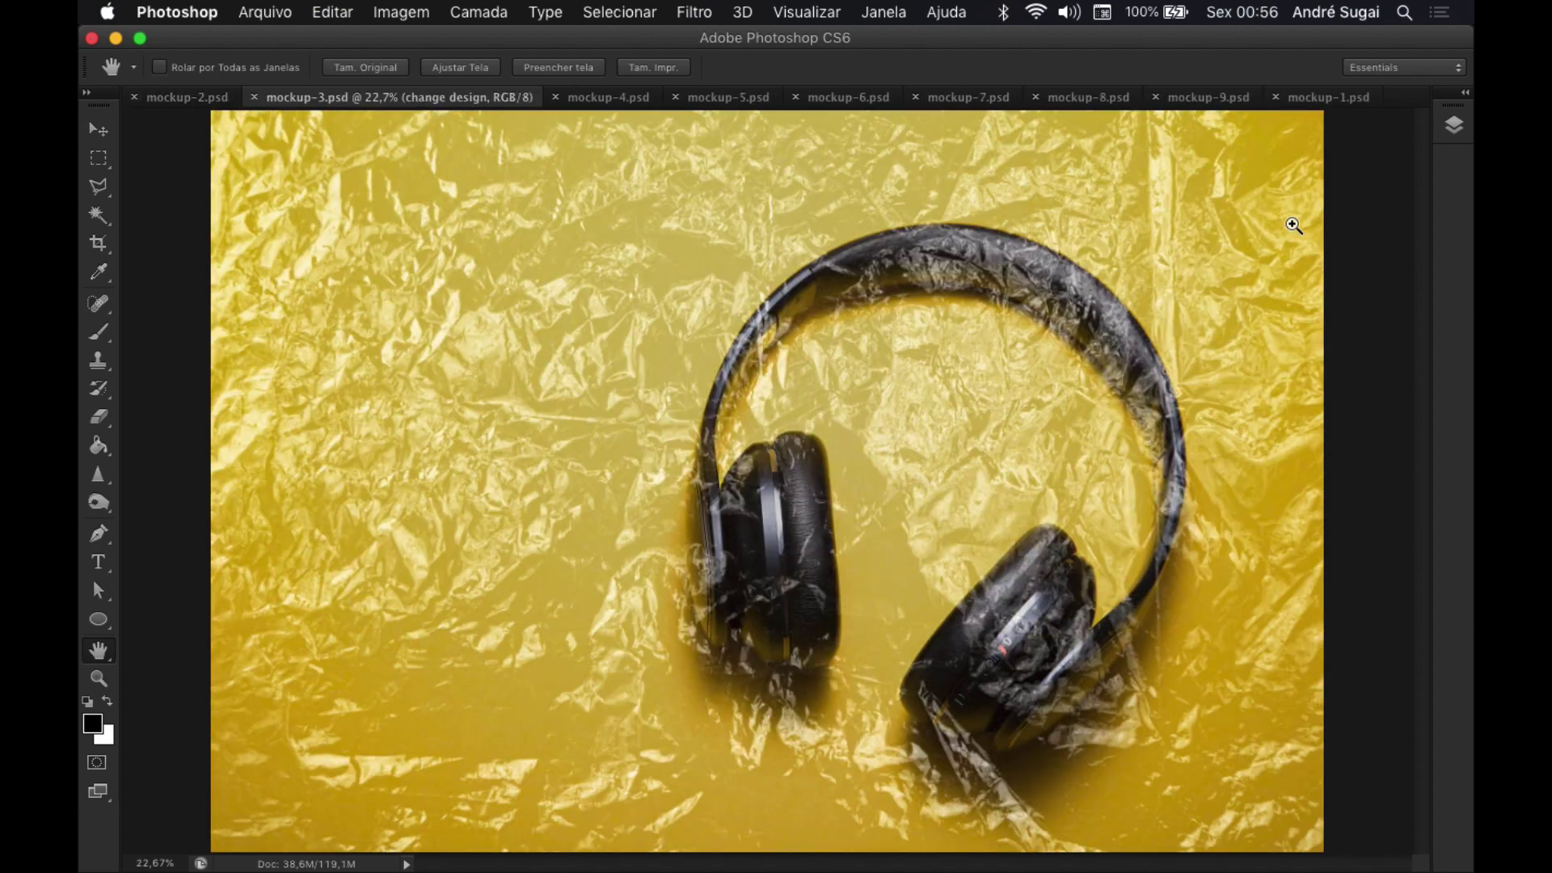
key("ctrl+Tab")
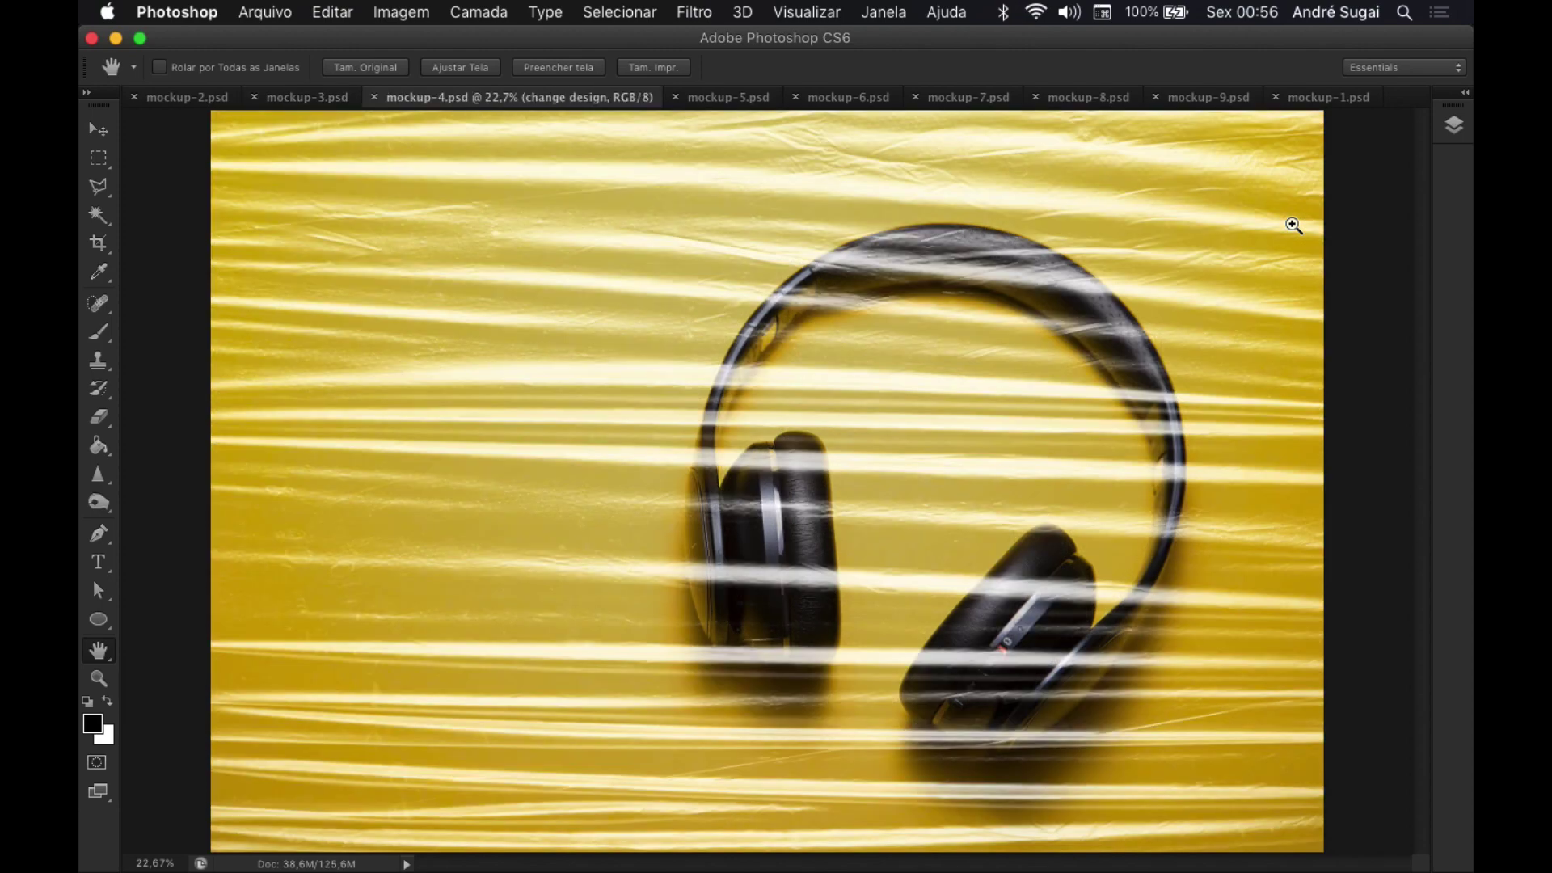
key("ctrl+Tab")
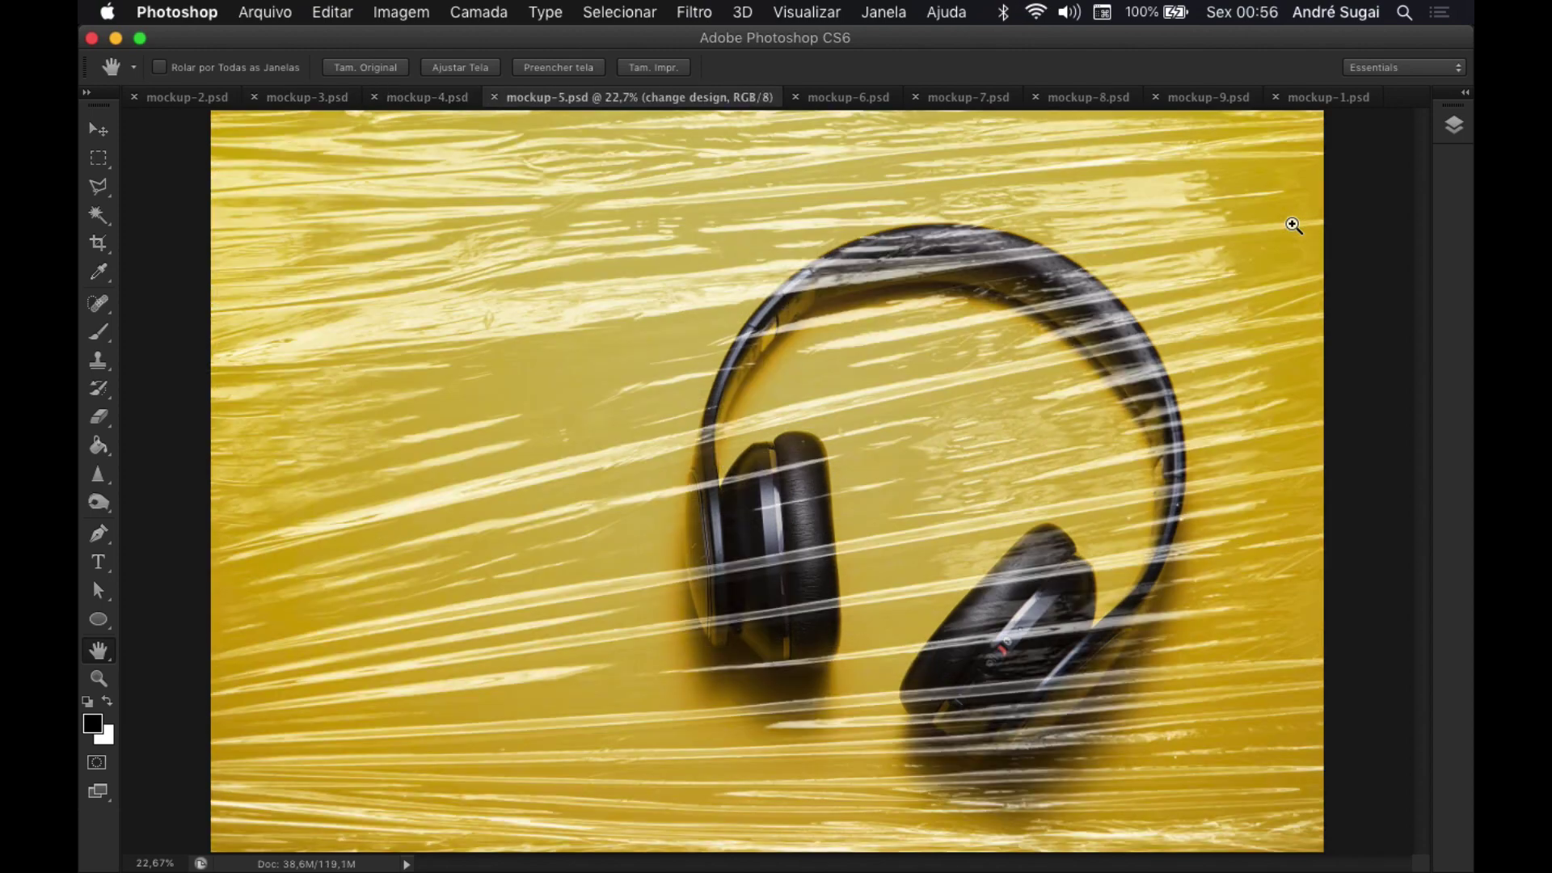
key("ctrl+Tab")
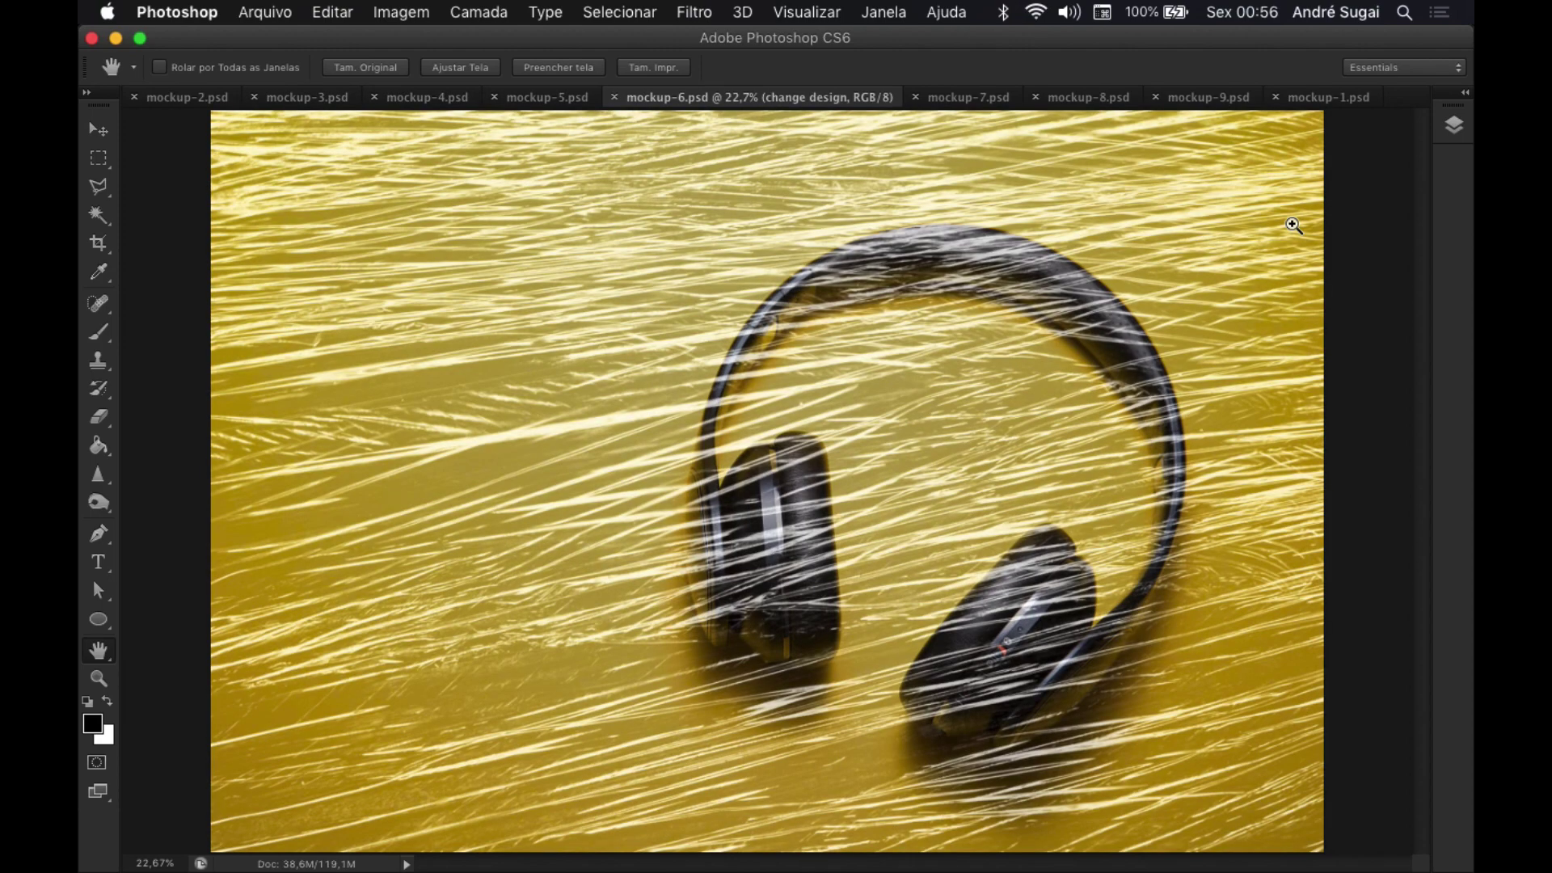
key("ctrl+Tab")
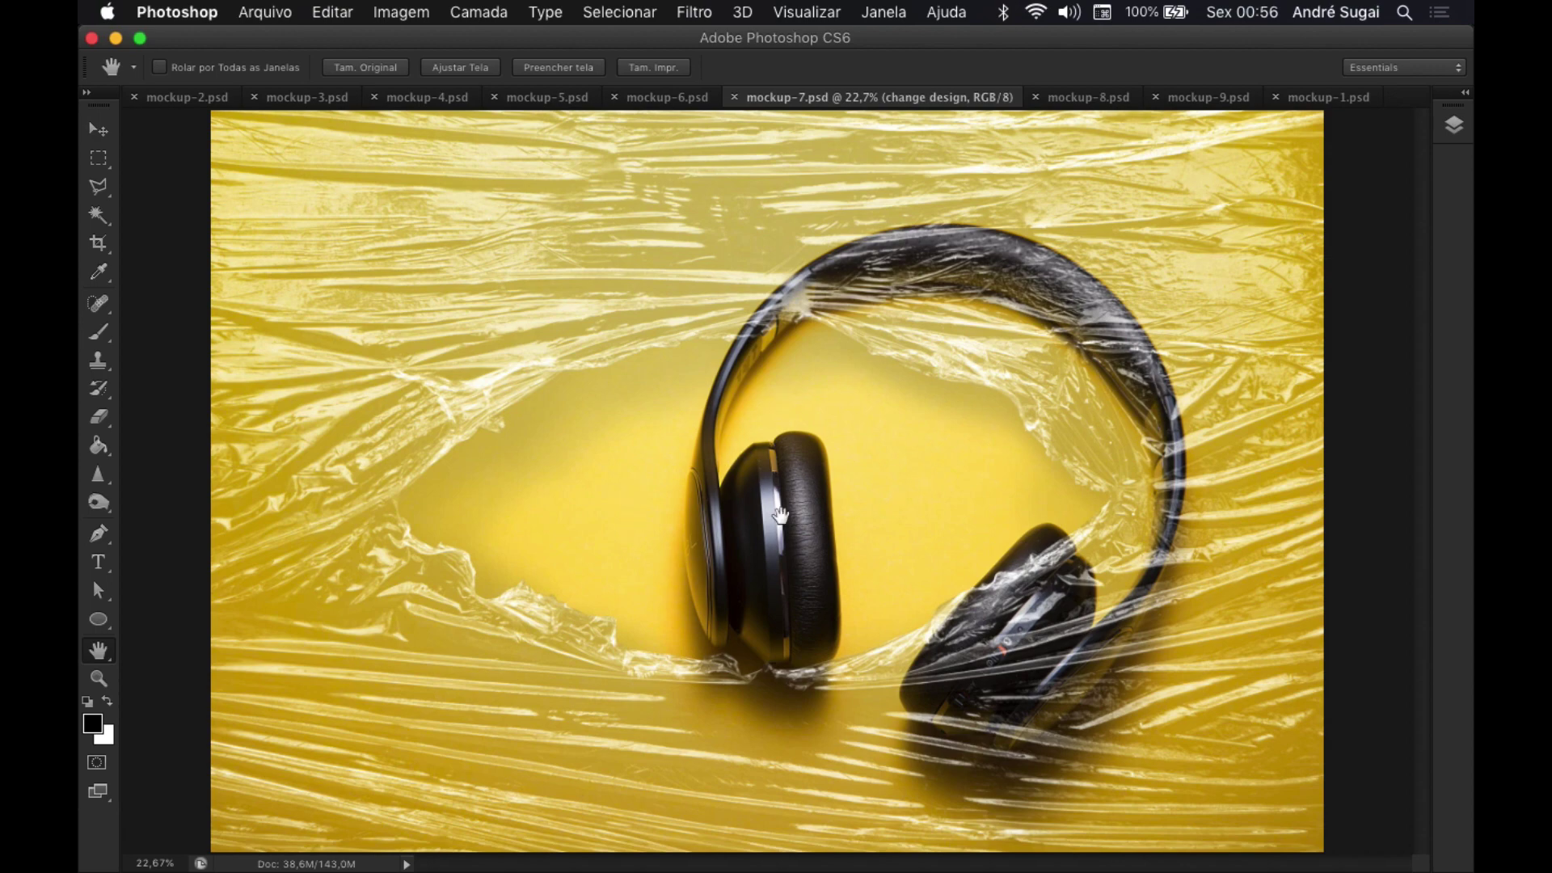
key("ctrl+Tab")
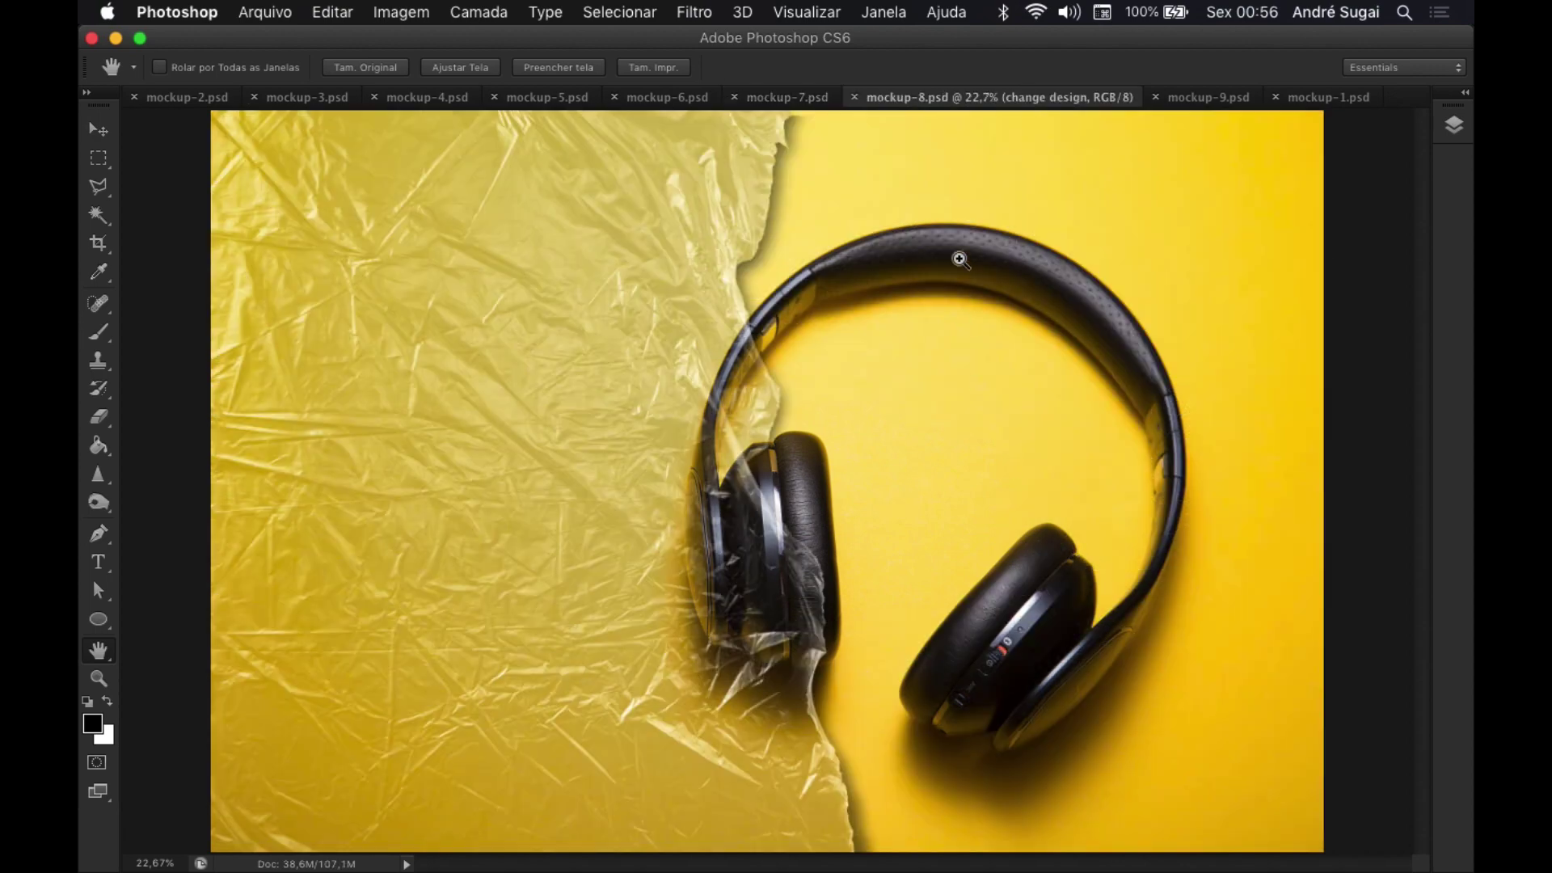
key("ctrl+Tab")
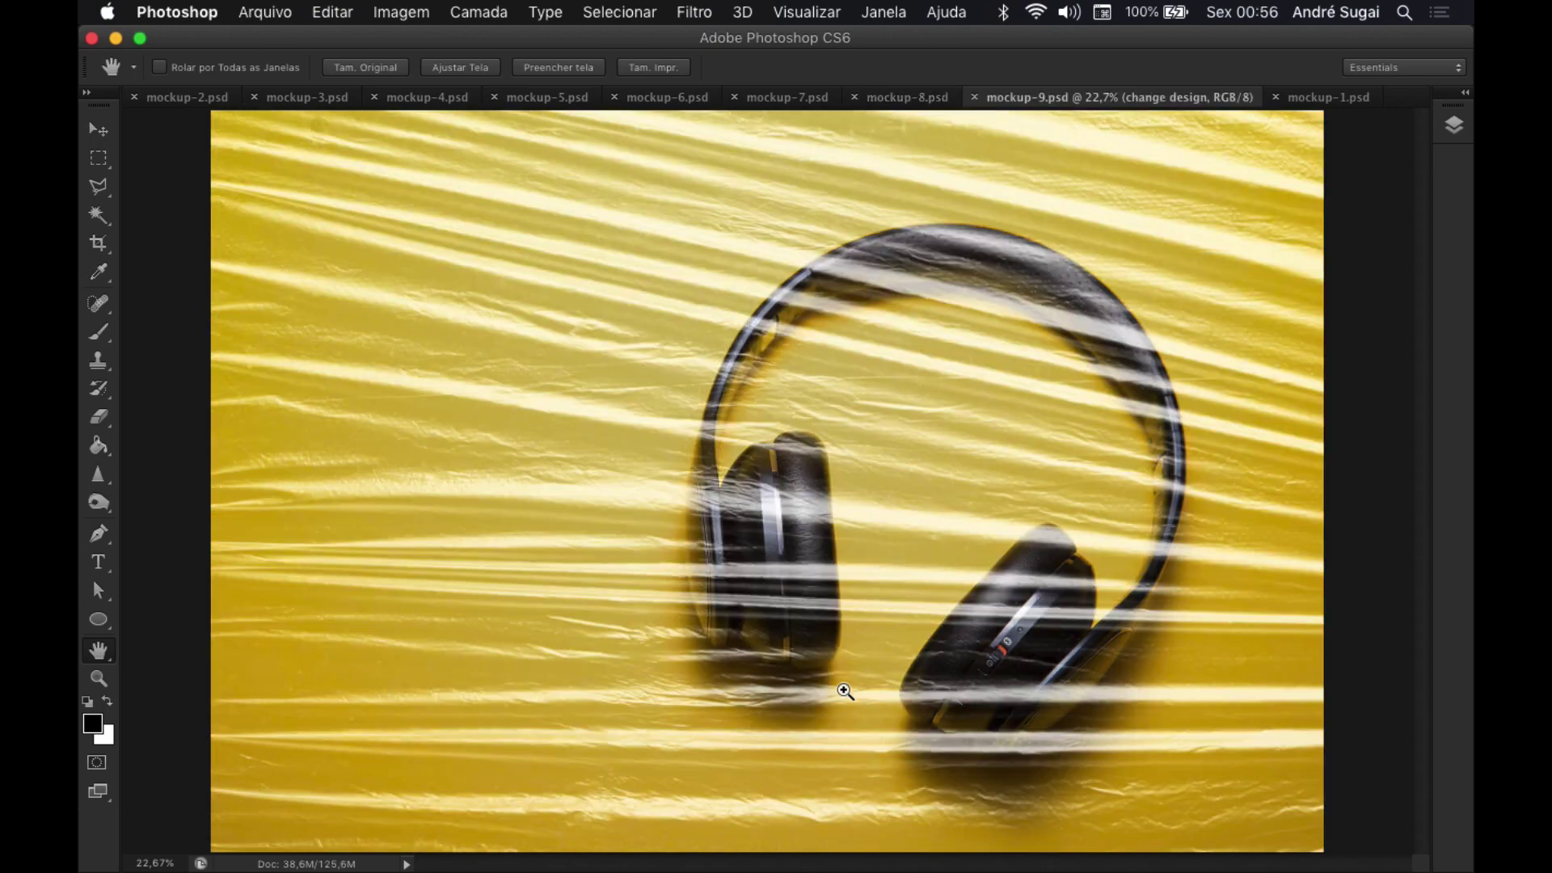
key("ctrl+Tab")
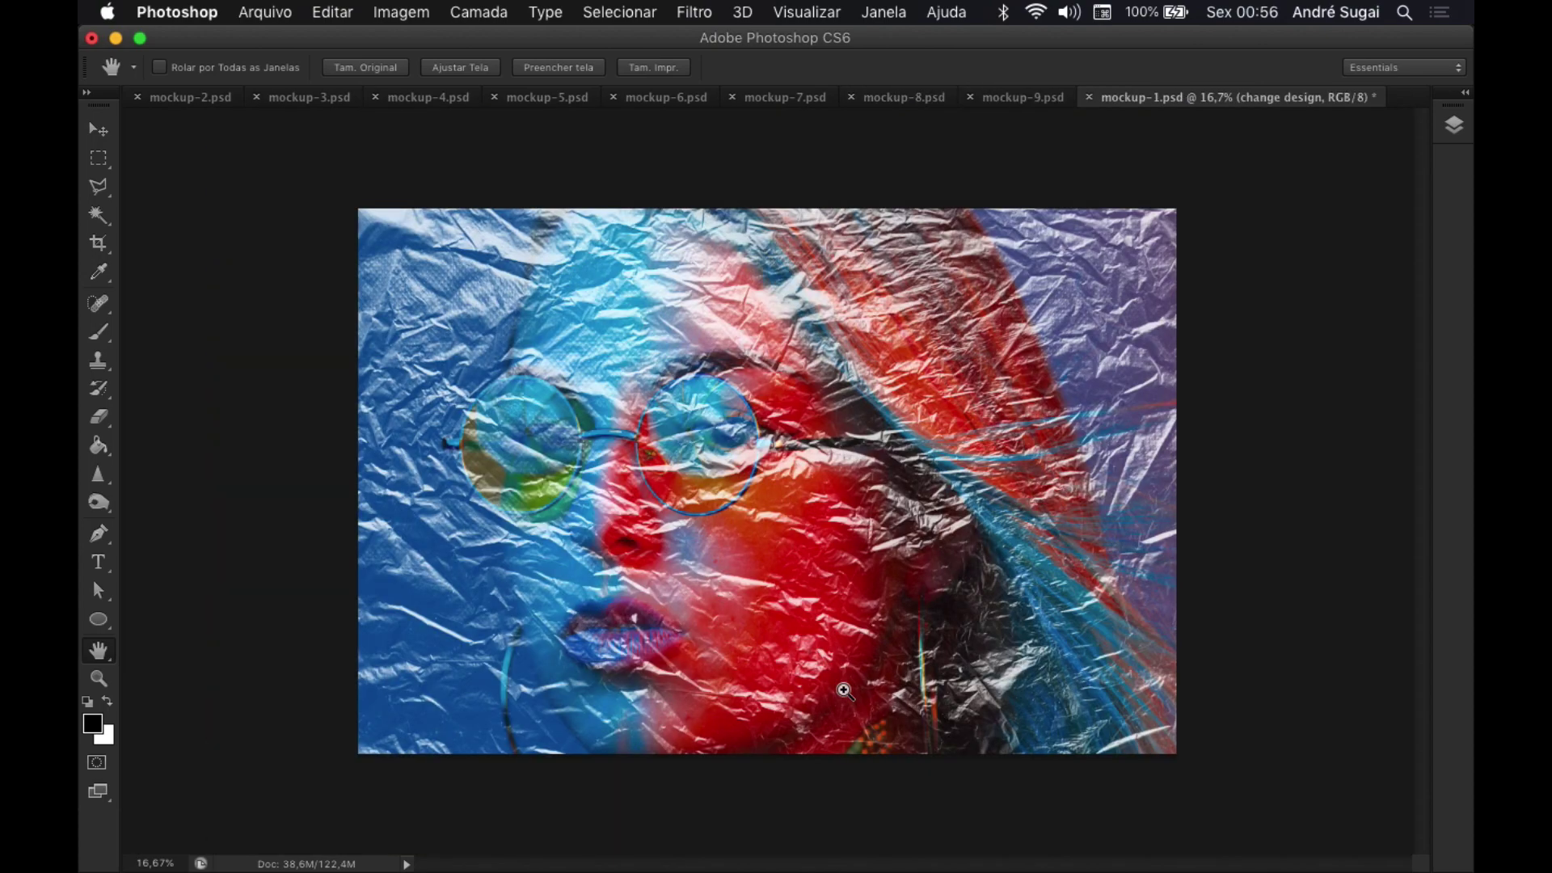
- Make two more passes through the wrap variants, returning each time to mockup-1.psd
key("ctrl+Tab")
key("ctrl+Tab")
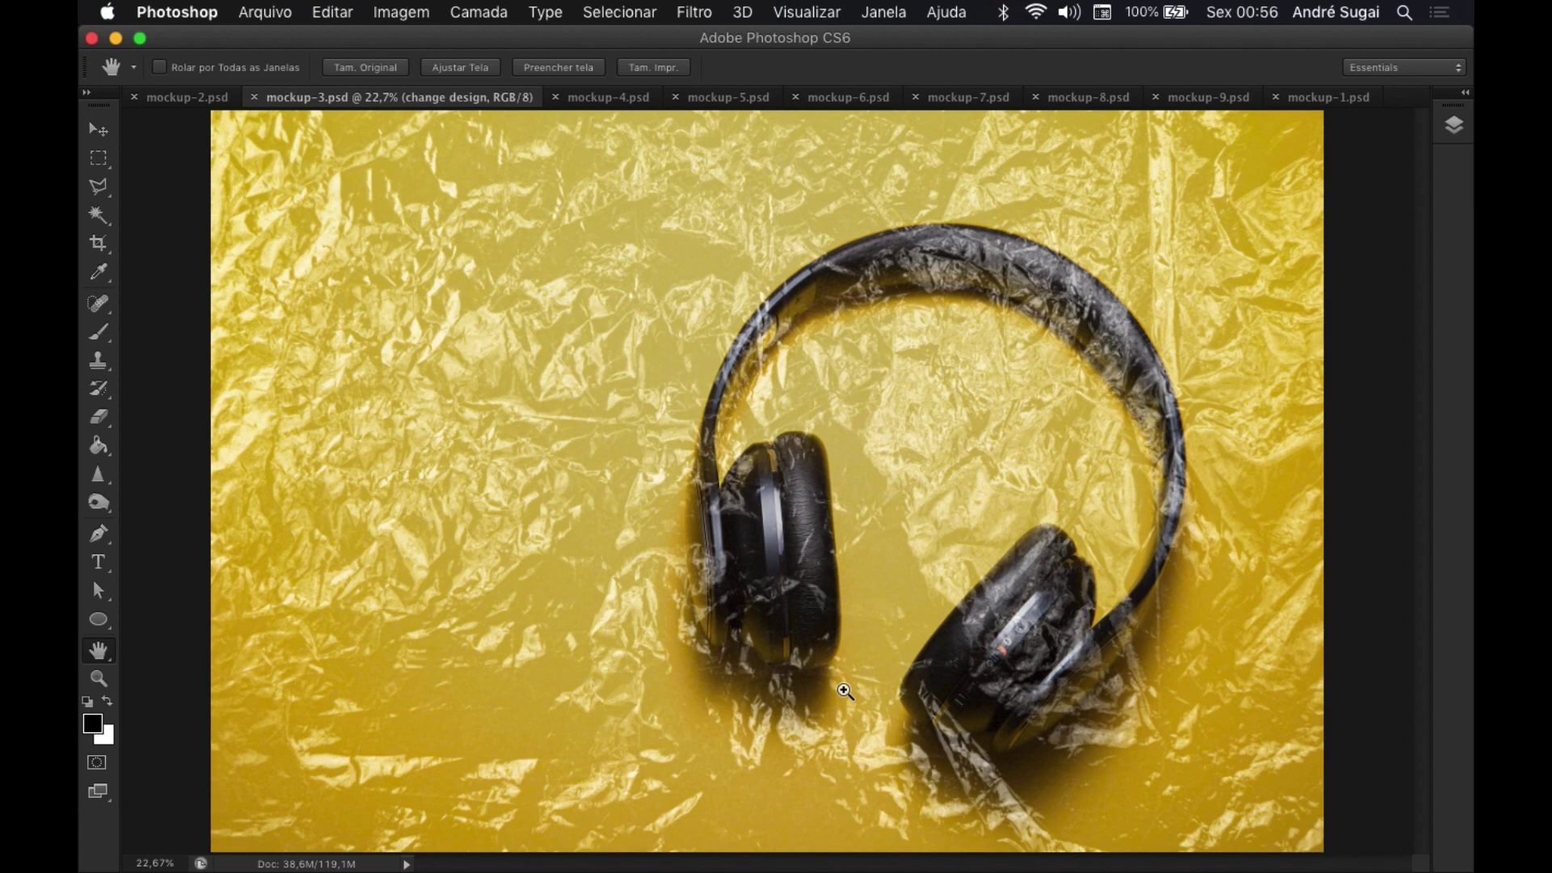
key("ctrl+Tab")
key("ctrl+Tab")
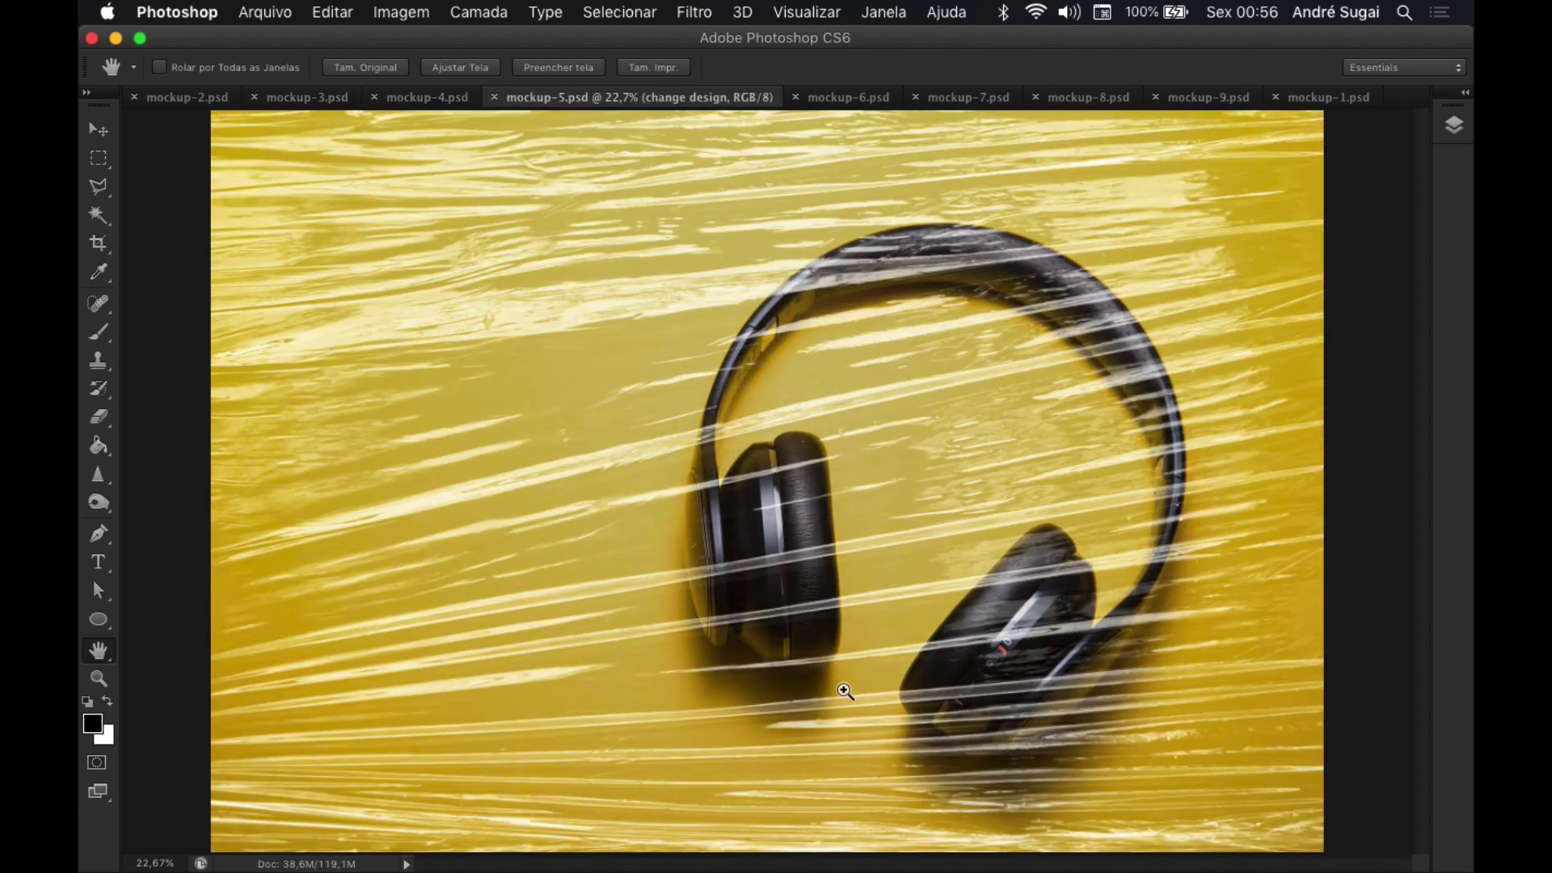
key("ctrl+Tab")
key("ctrl+Tab")
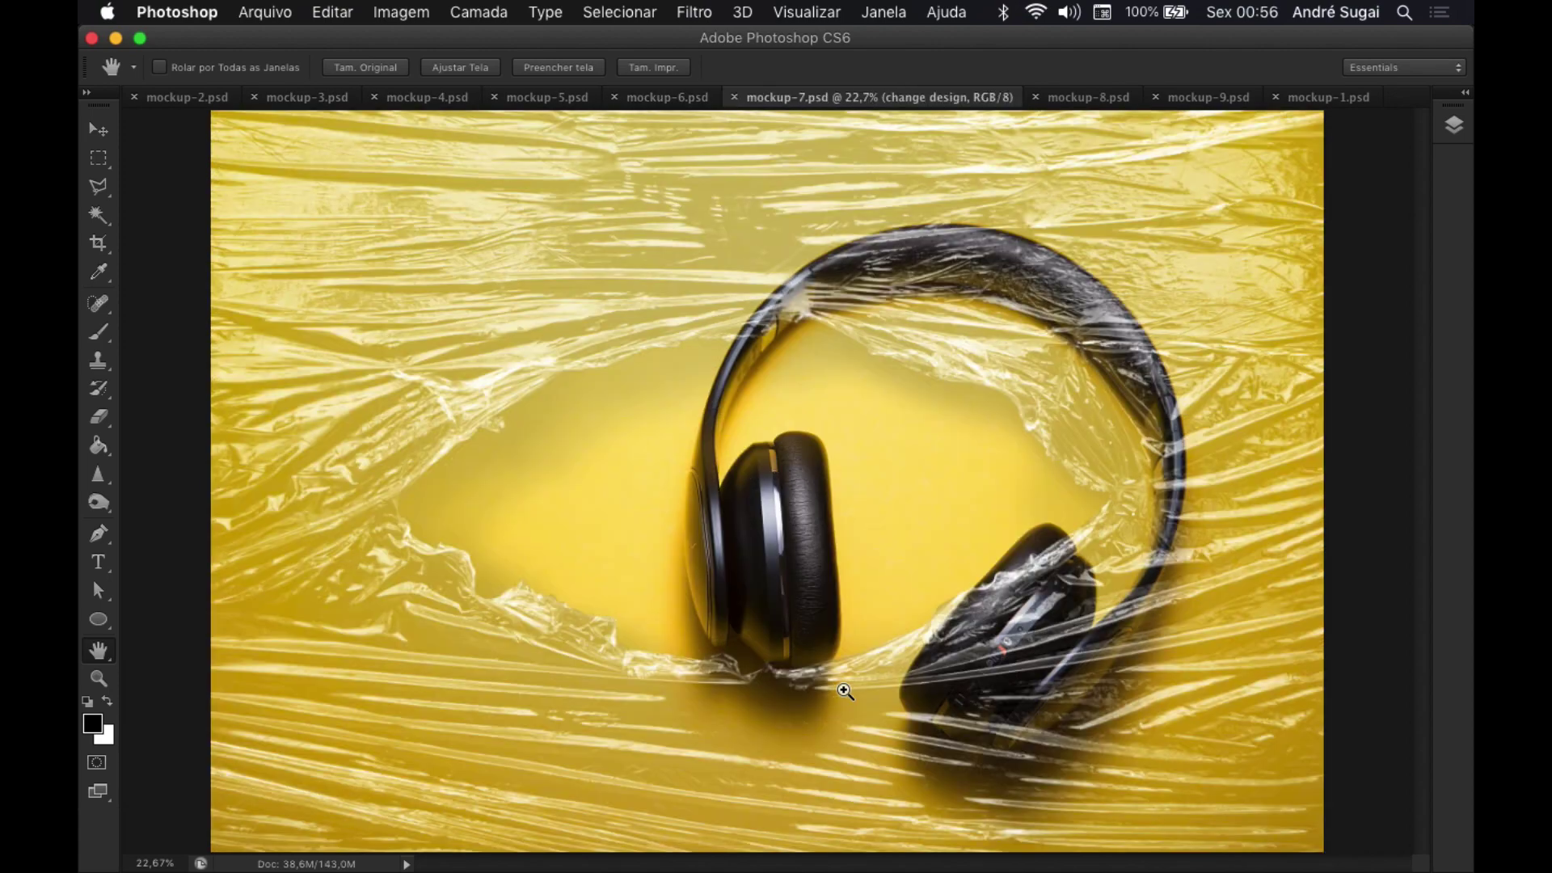
key("ctrl+Tab")
key("ctrl+Tab")
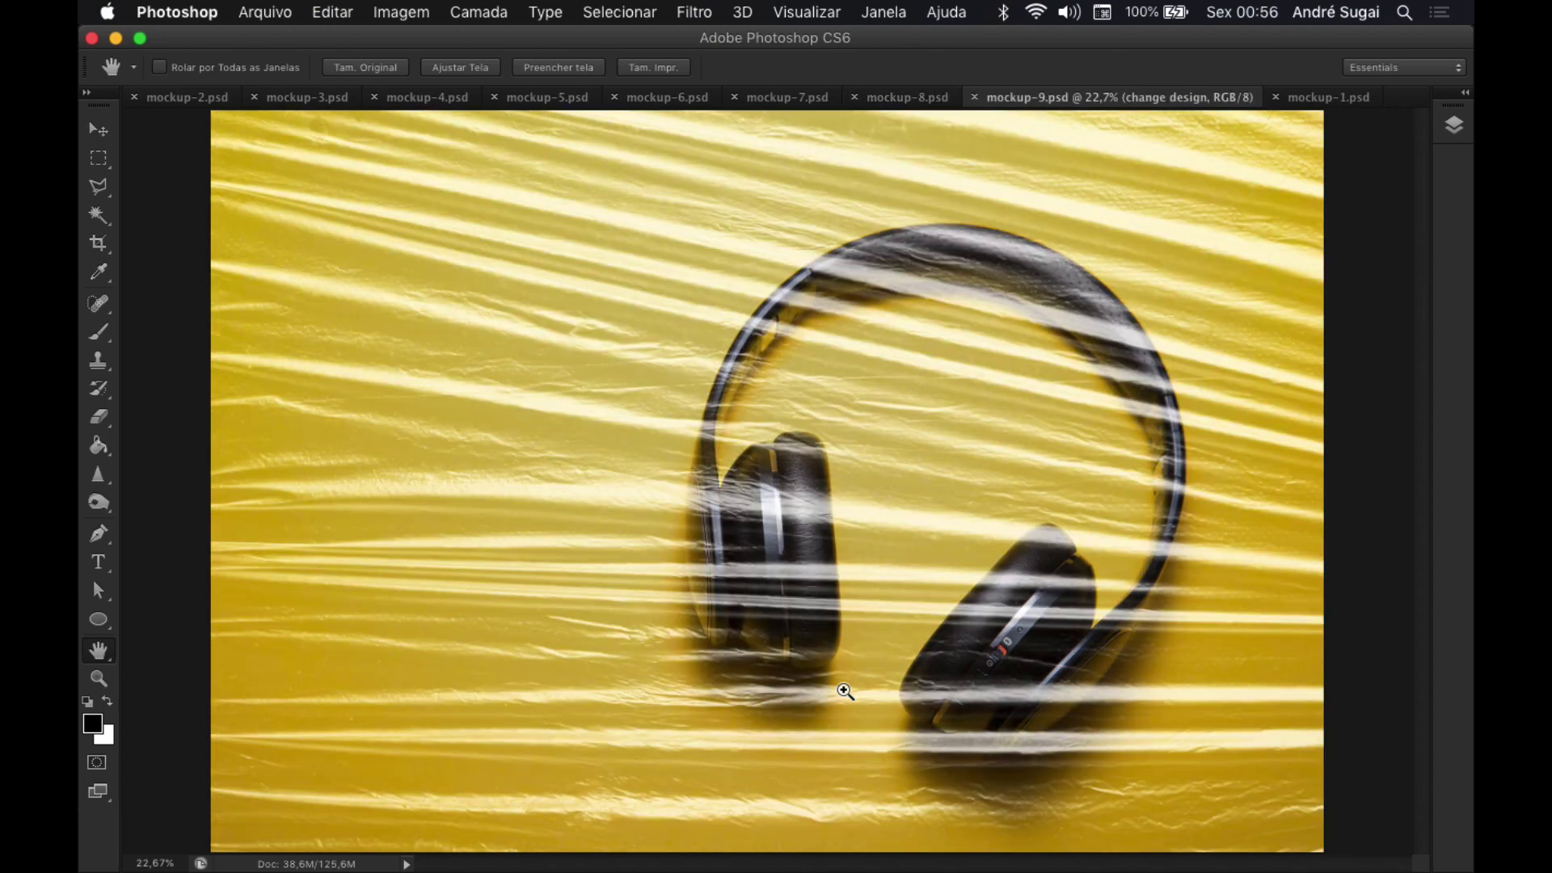
key("ctrl+Tab")
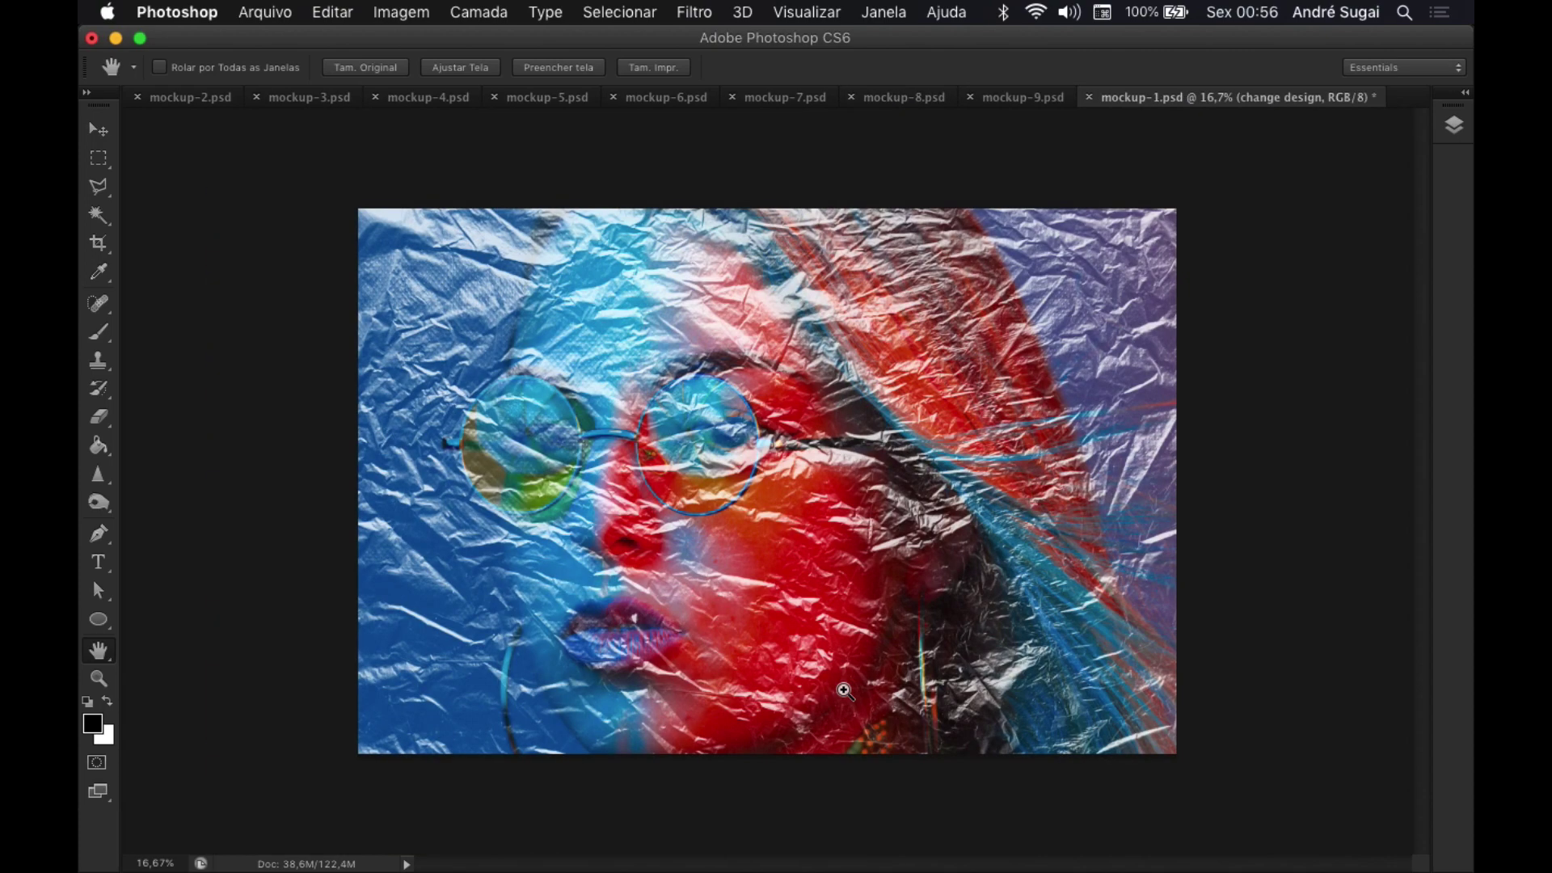
key("ctrl+Tab")
key("ctrl+Tab")
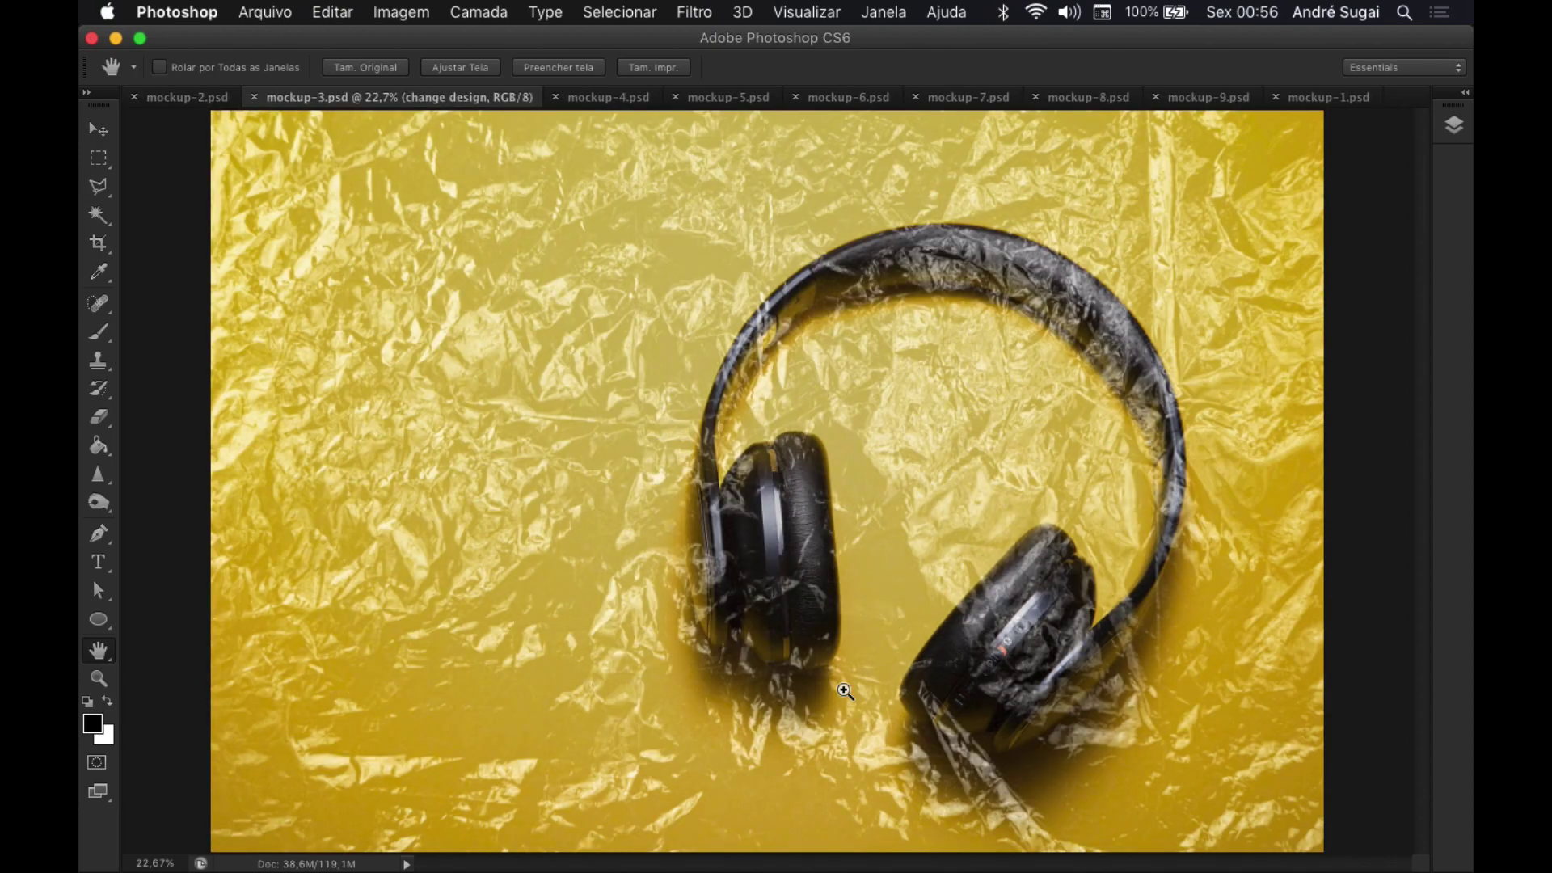
key("ctrl+Tab")
key("ctrl+Tab")
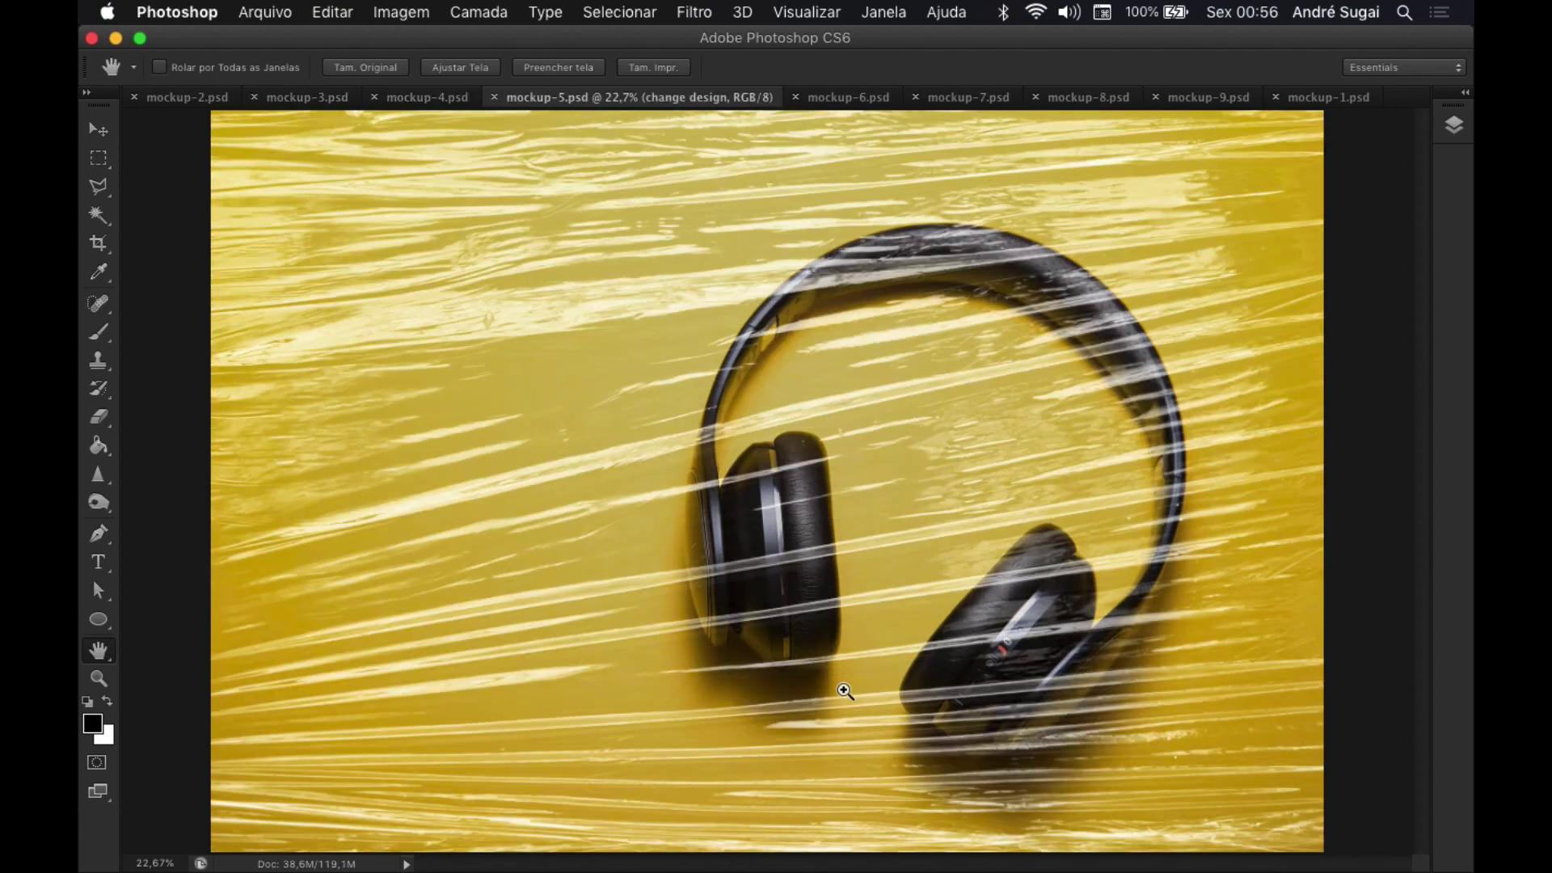
key("ctrl+Tab")
key("ctrl+Tab")
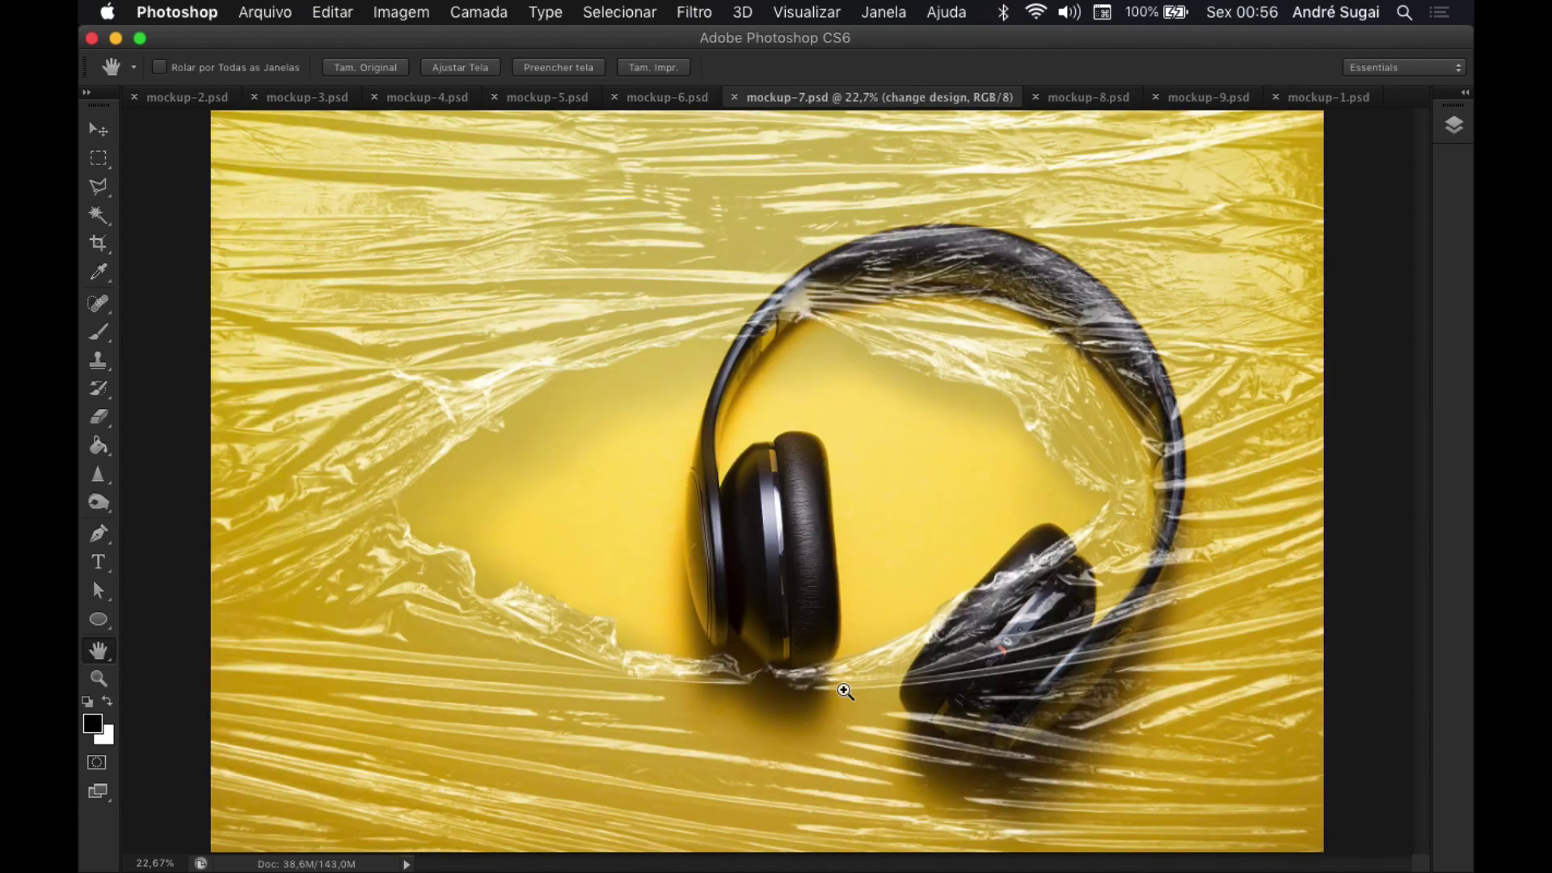
key("ctrl+Tab")
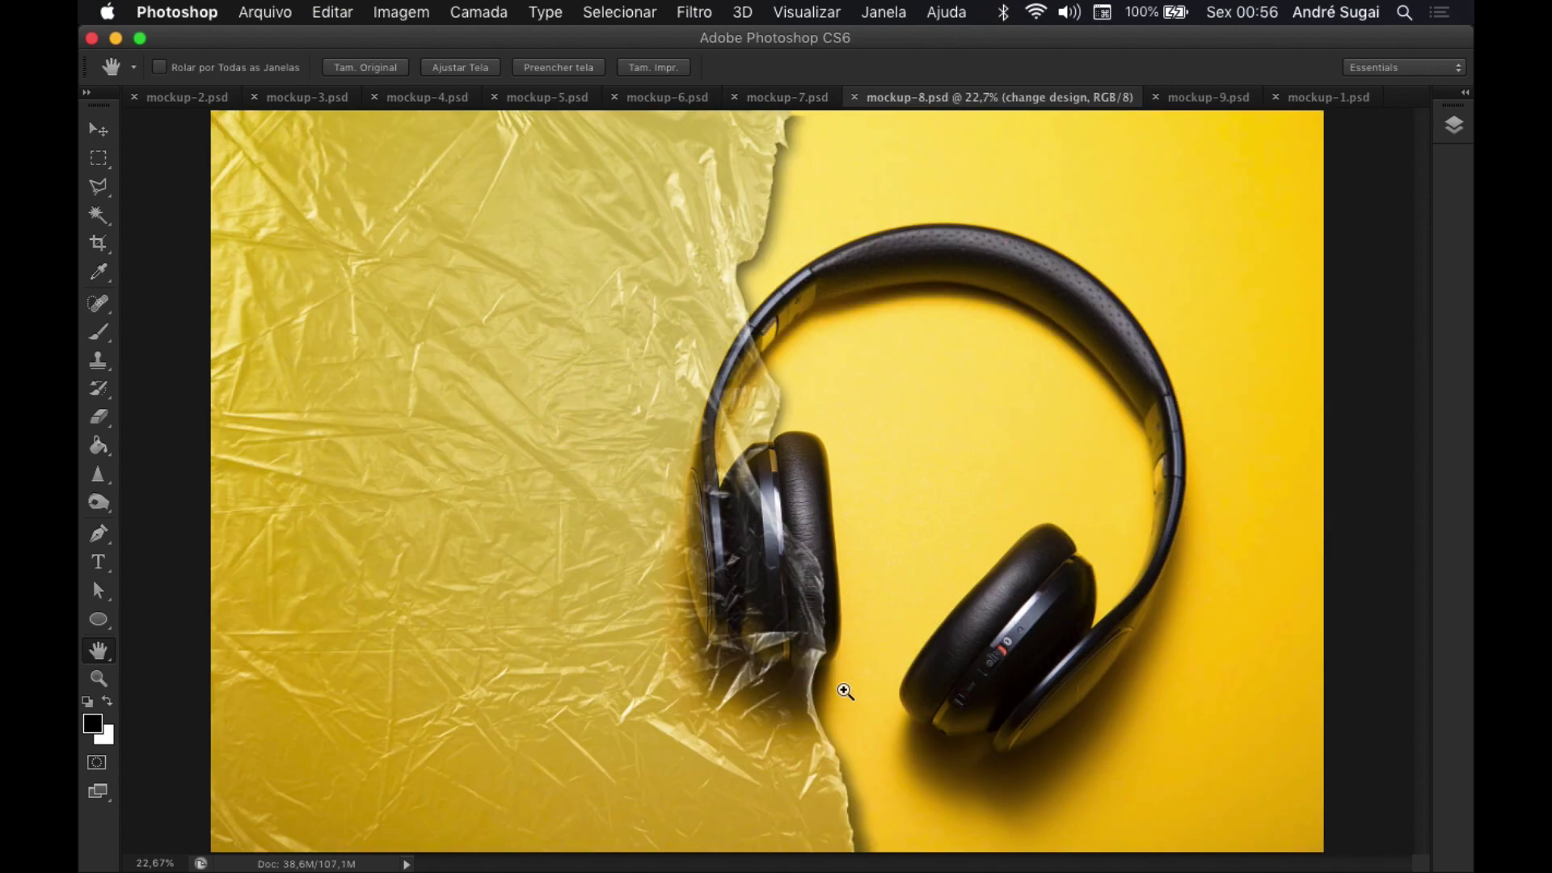
key("ctrl+Tab")
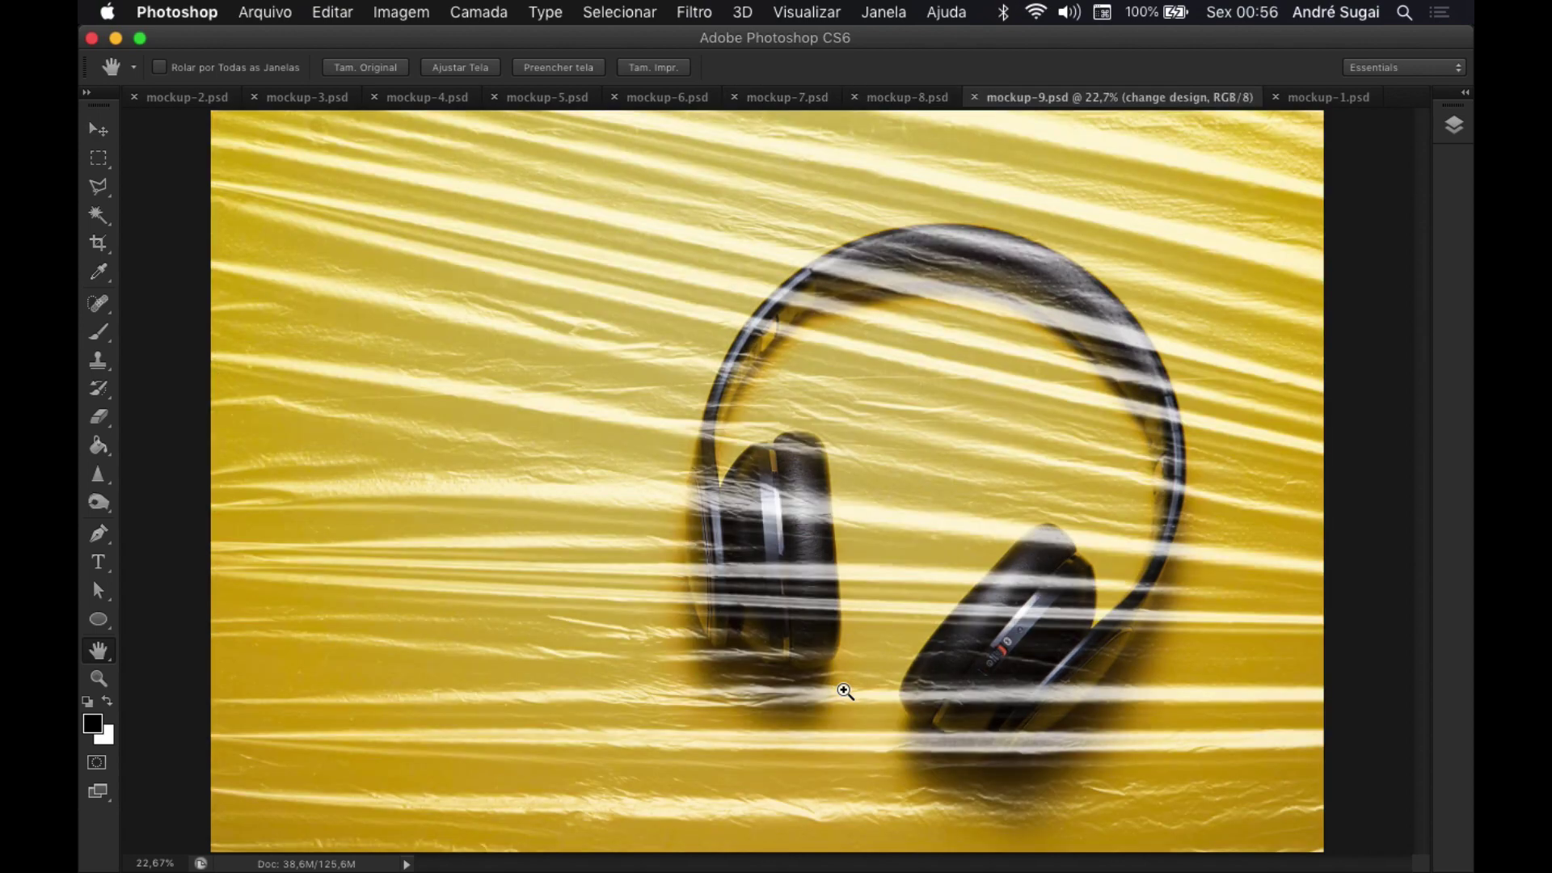
key("ctrl+Tab")
- Step through the remaining mockup variants once more, starting from mockup-2.psd
key("ctrl+Tab")
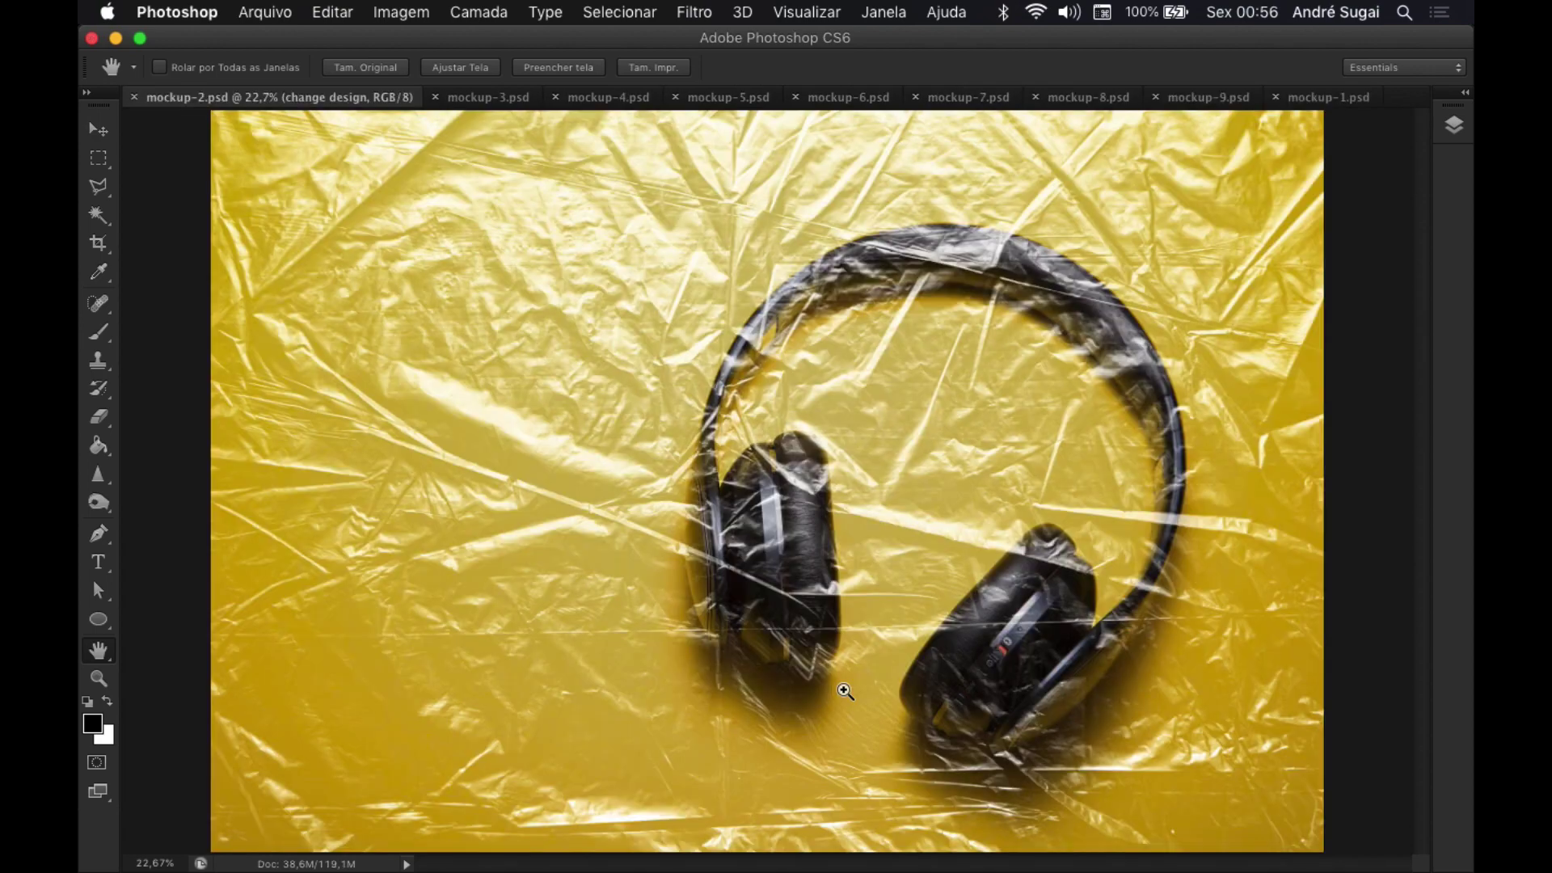
key("ctrl+Tab")
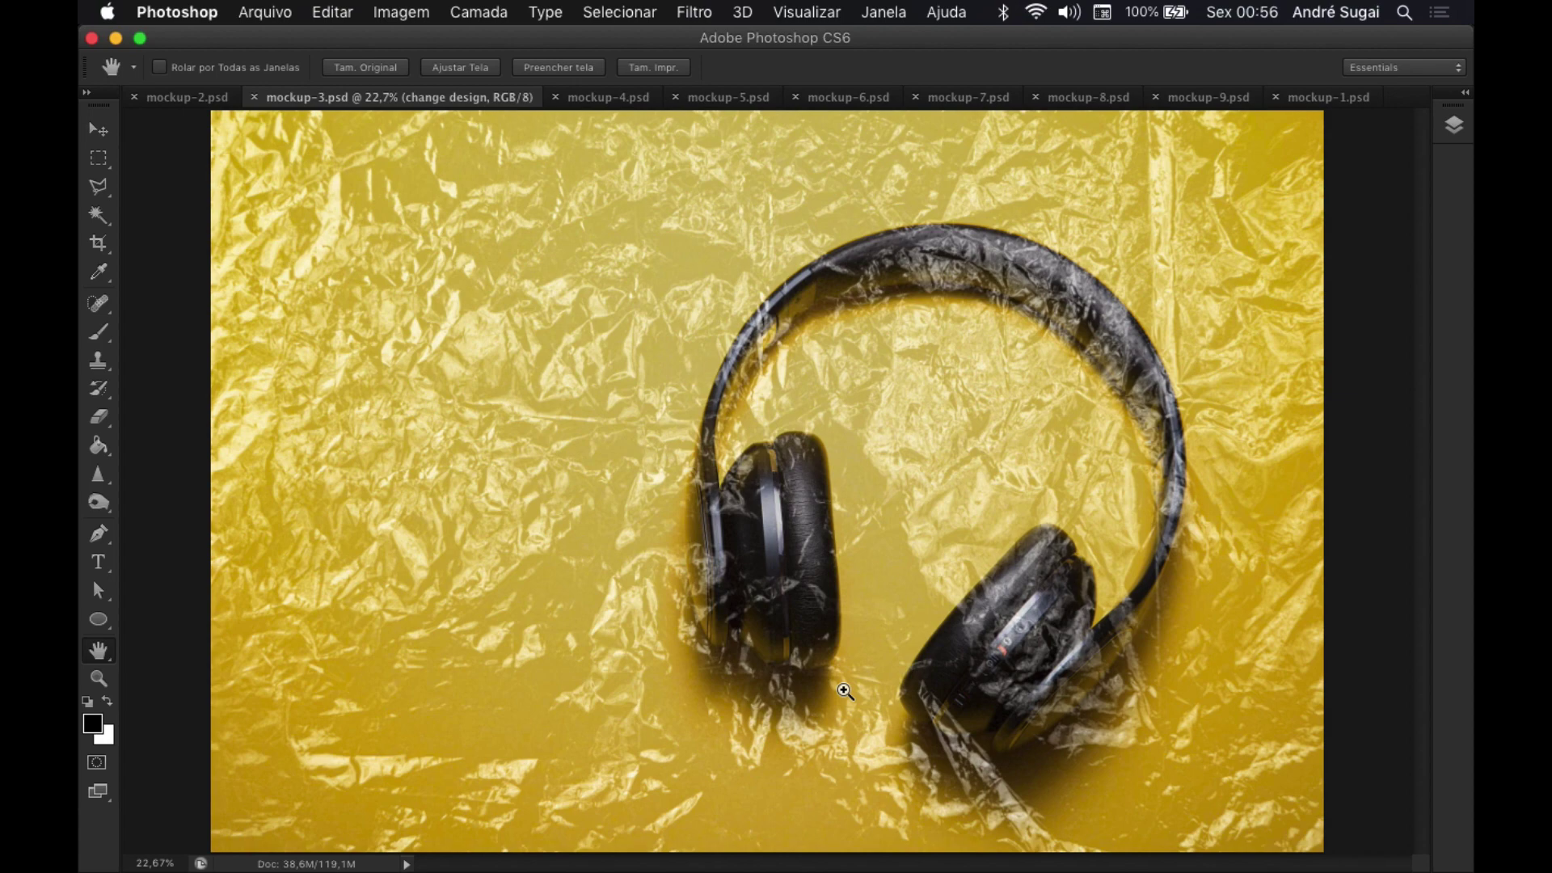
key("ctrl+Tab")
key("ctrl+Tab")
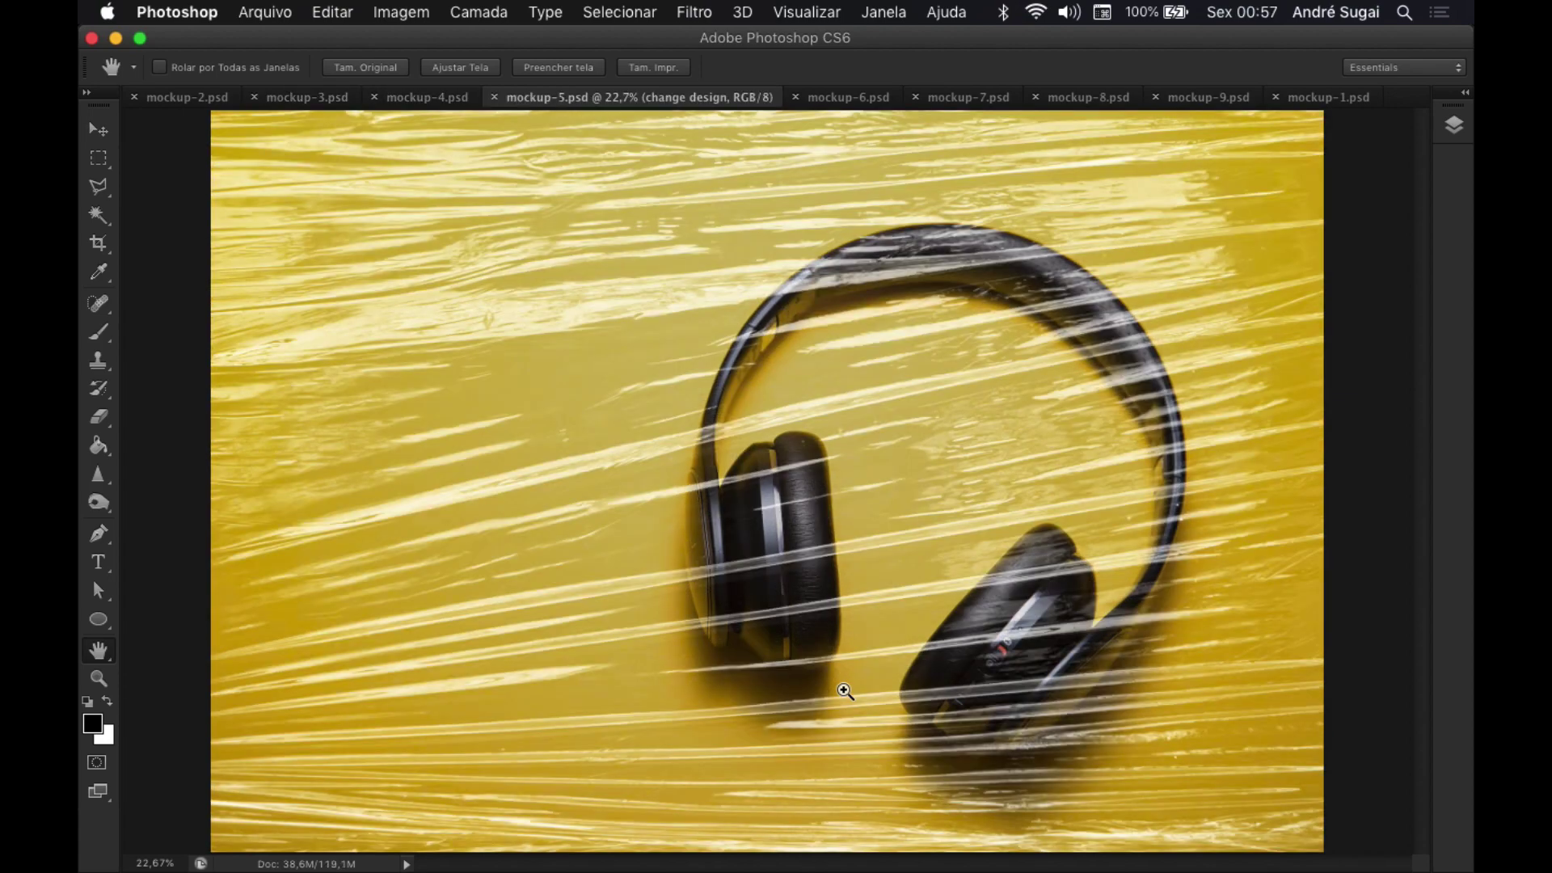
key("ctrl+Tab")
key("ctrl+Tab")
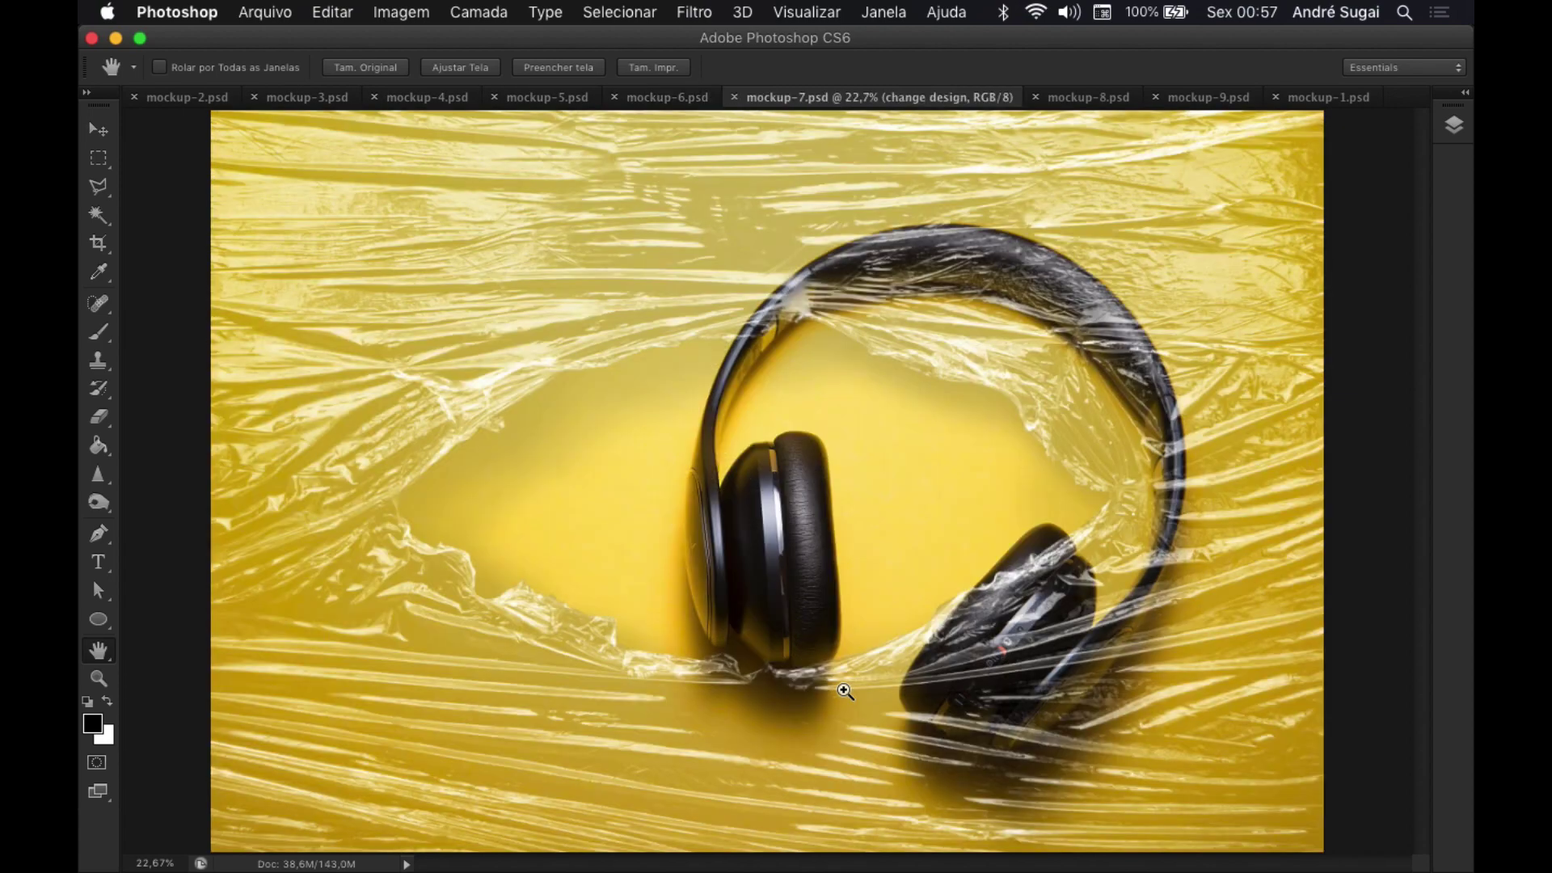
key("ctrl+Tab")
key("ctrl+Tab")
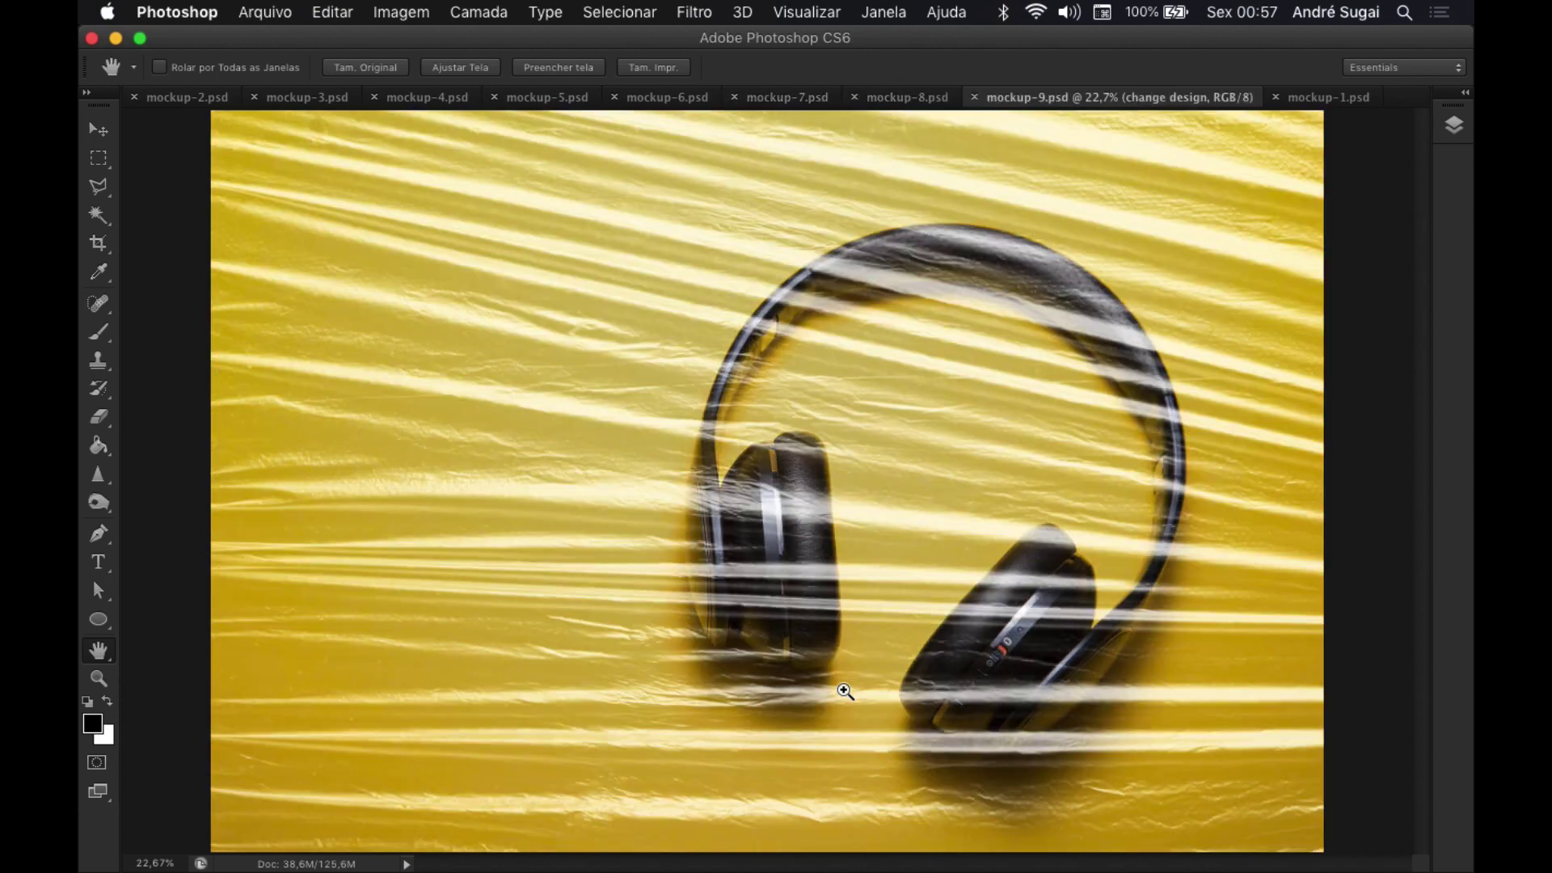
key("ctrl+Tab")
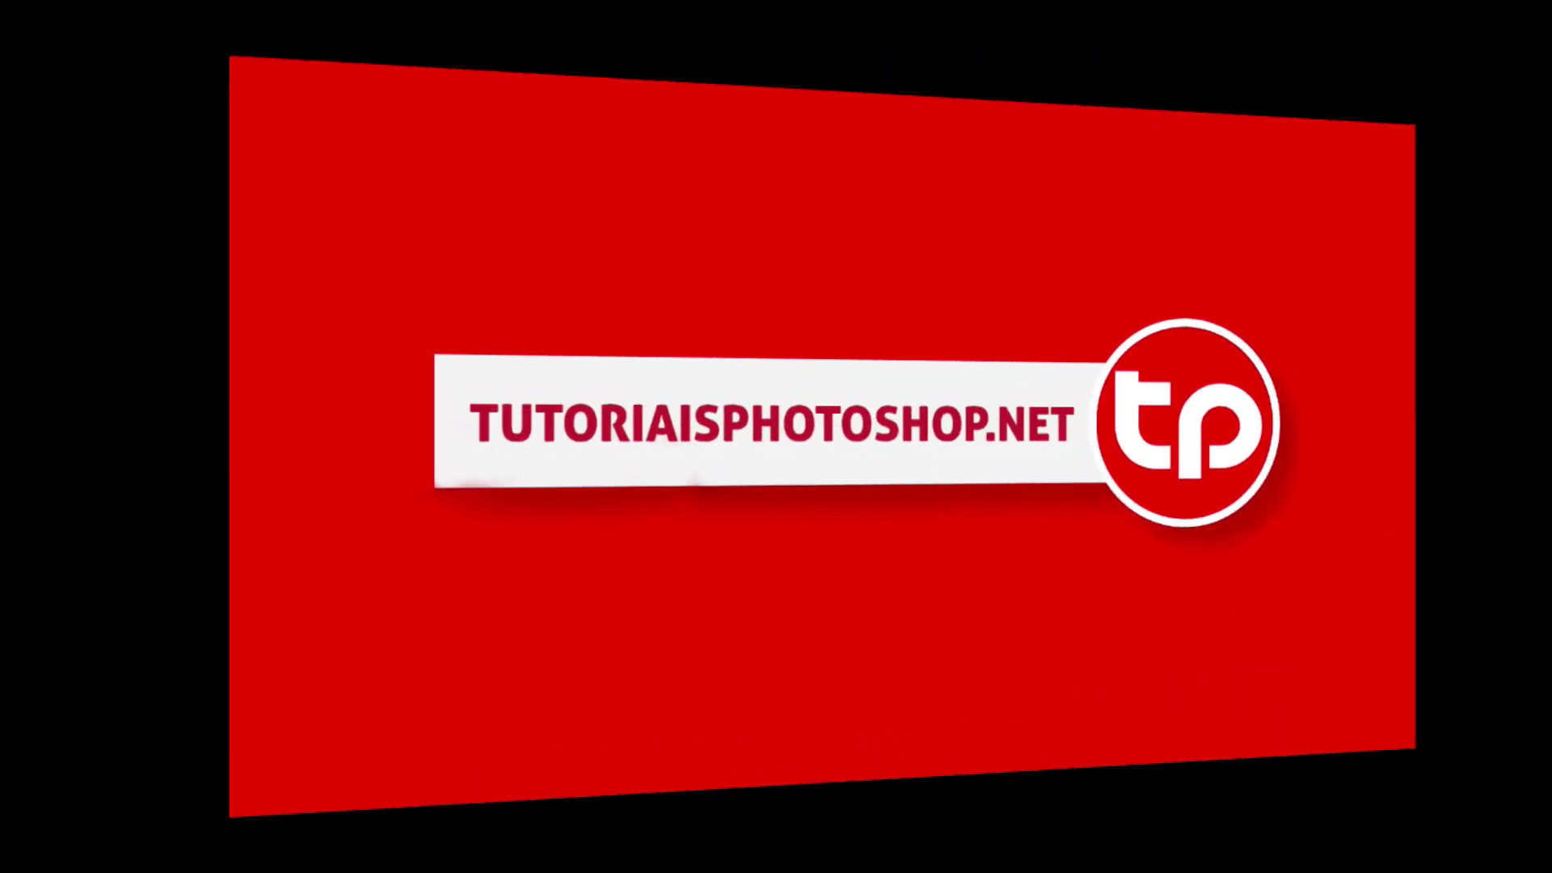